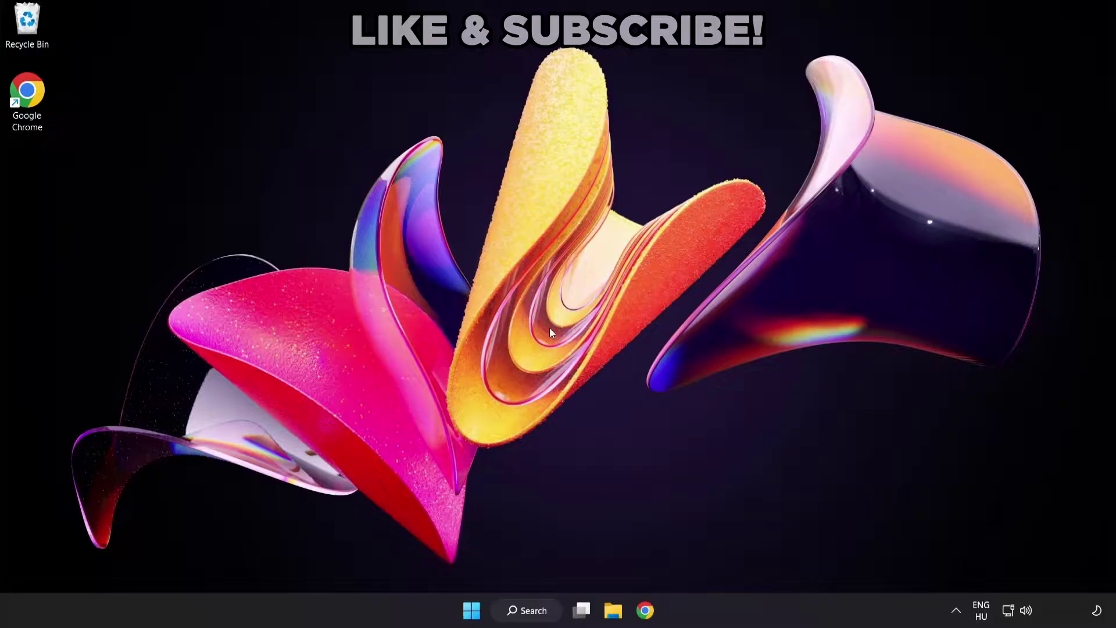
Step: Search 'device manager' from the taskbar and open Device Manager
left_click(539, 617)
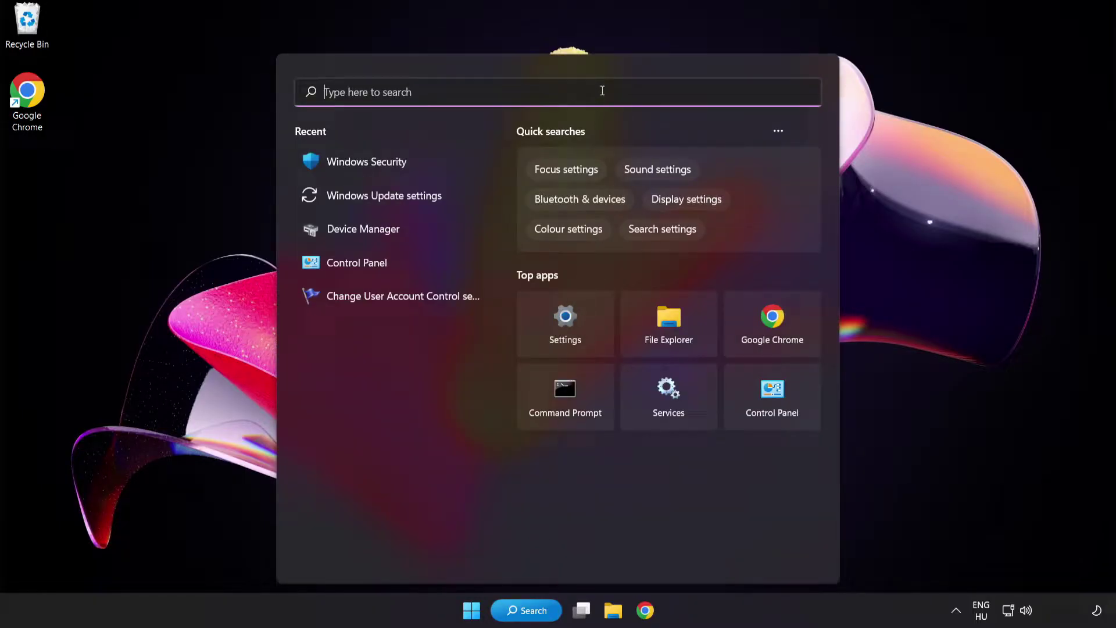
type("device manag")
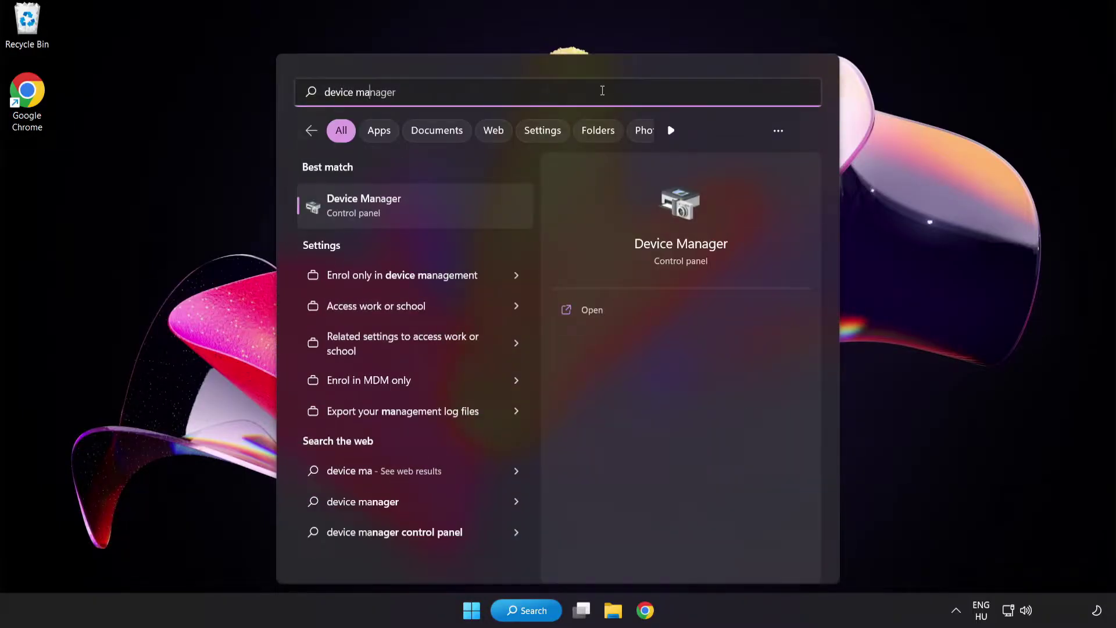
type("er")
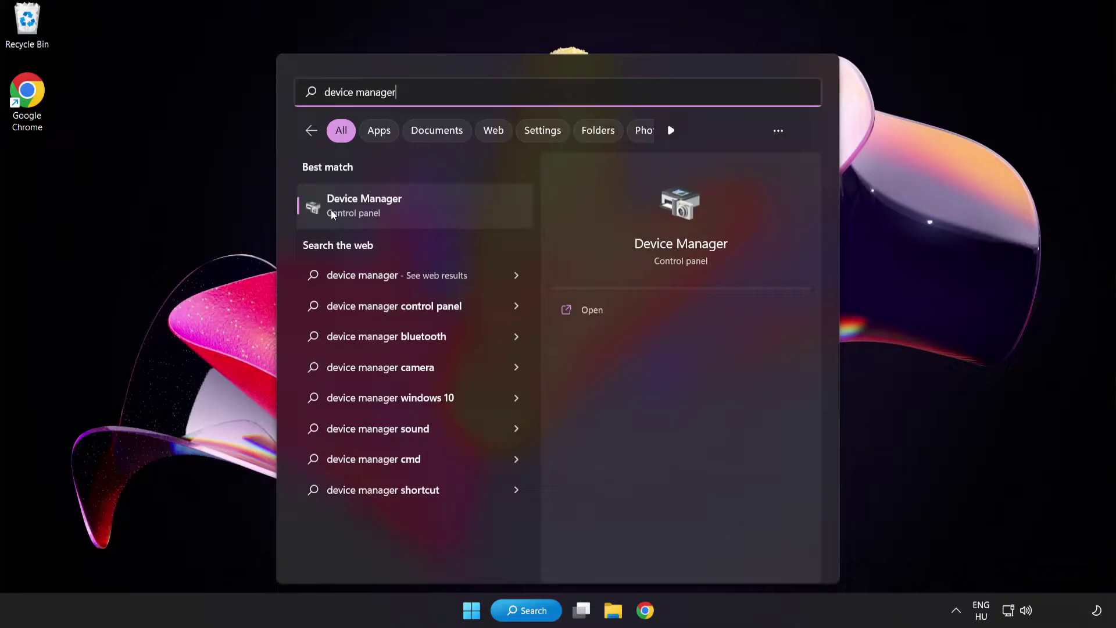
left_click(446, 210)
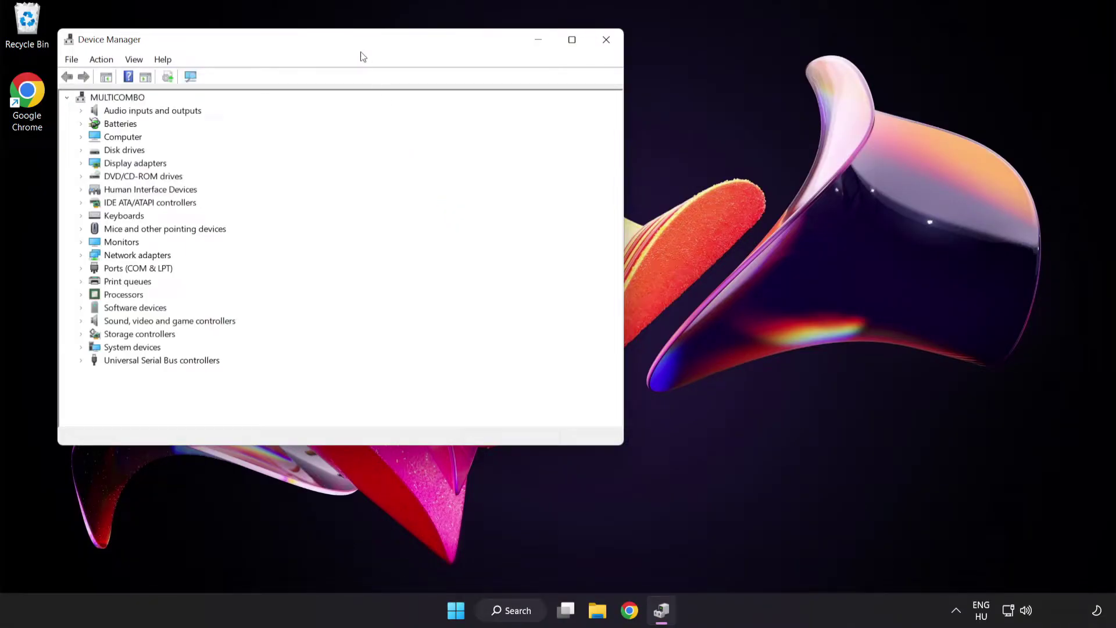
Step: Expand Display adapters and bring up the actions for the VMware SVGA 3D adapter
left_click_drag(361, 44, 547, 117)
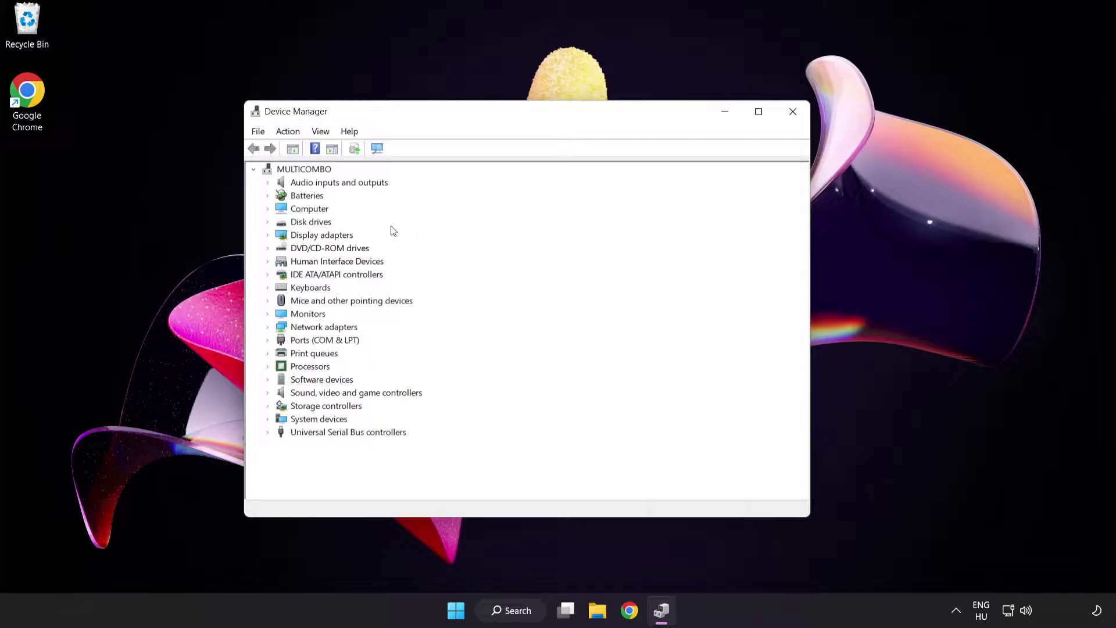
left_click(314, 237)
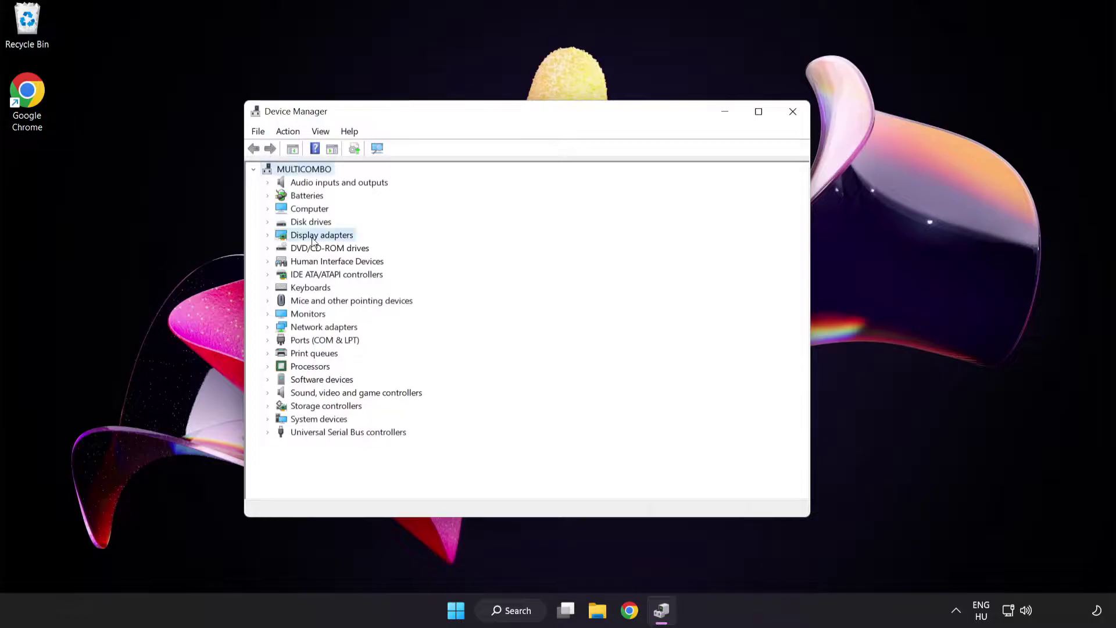
left_click(268, 236)
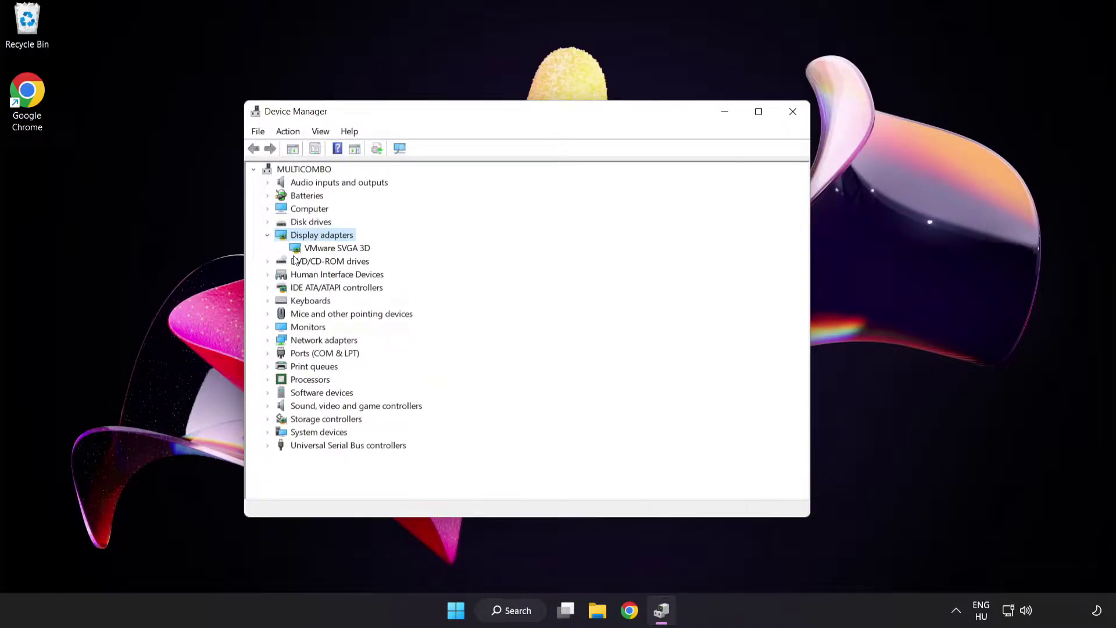
left_click(286, 250)
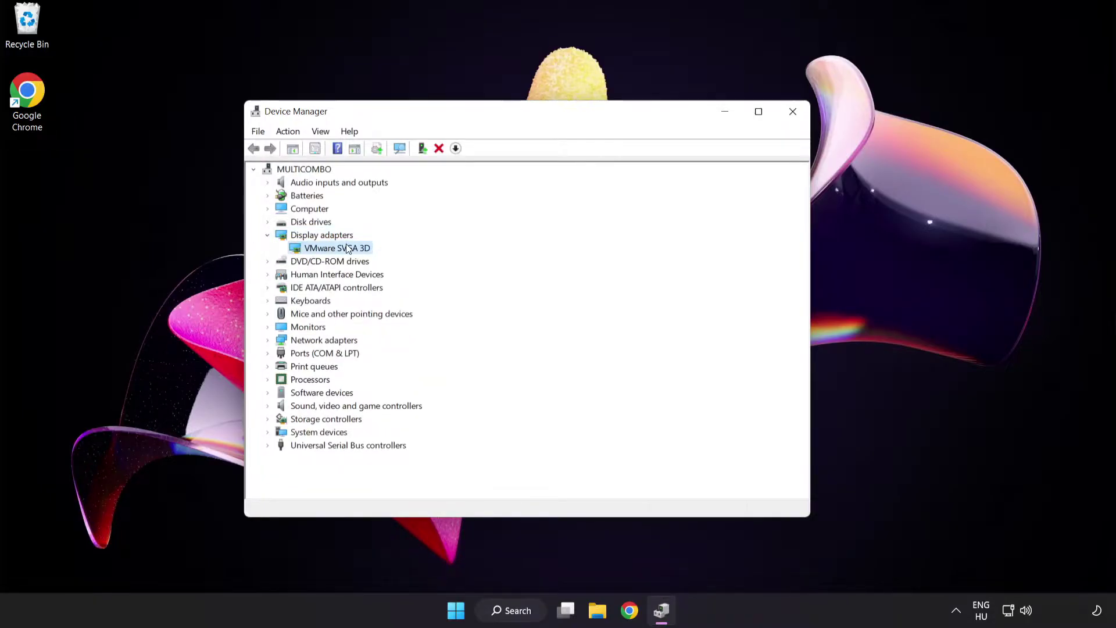
right_click(328, 248)
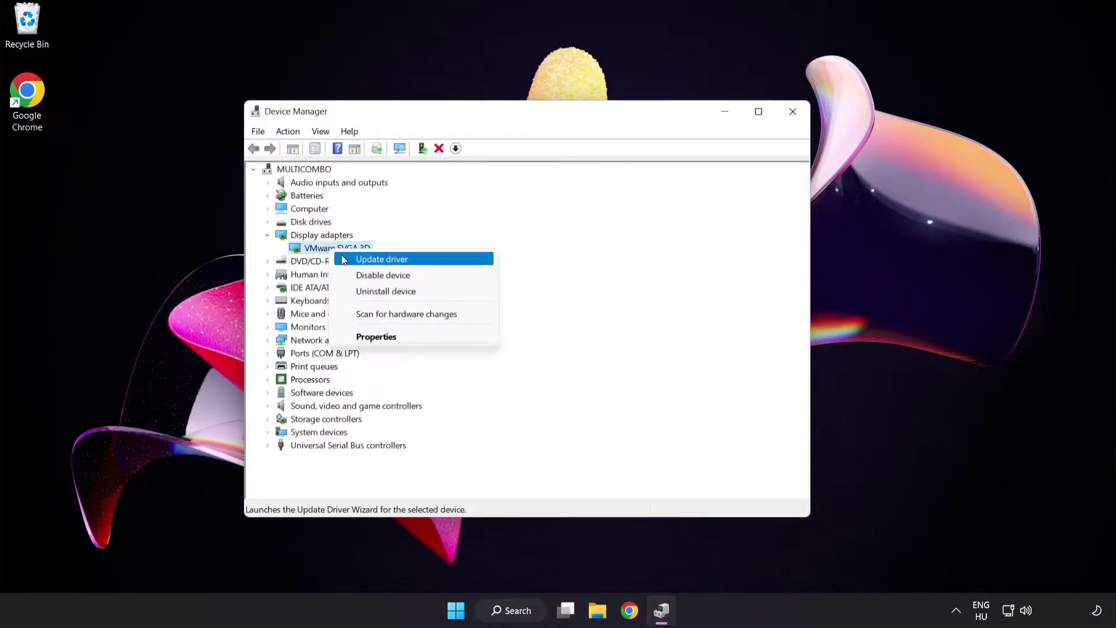
Step: Search automatically for a VMware SVGA 3D driver, confirm the best one is installed, and close the wizard
left_click(433, 260)
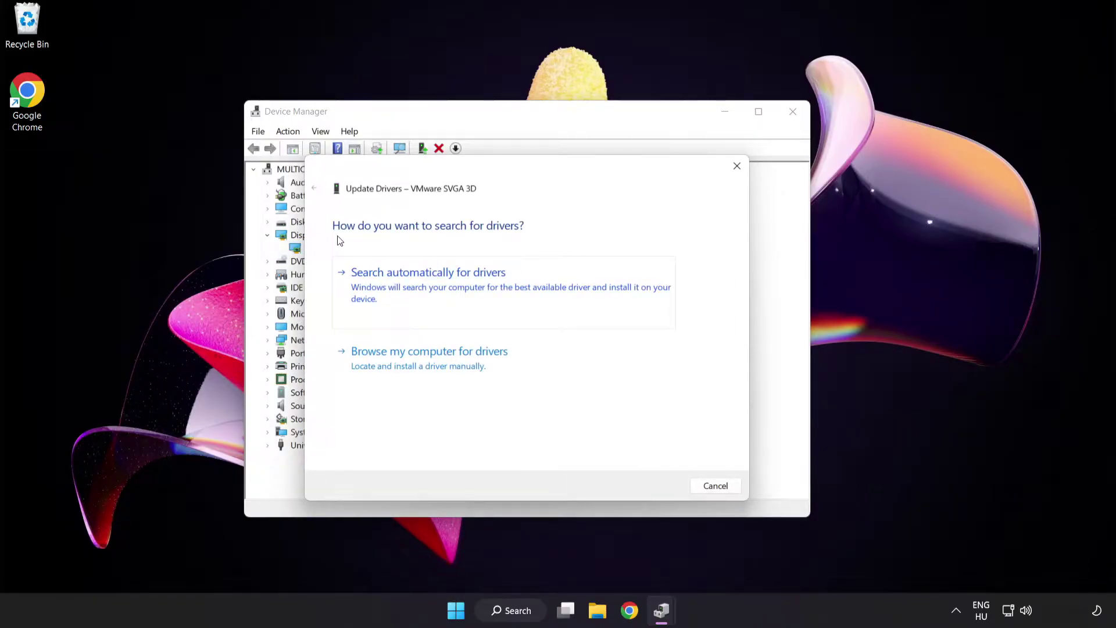
left_click(486, 284)
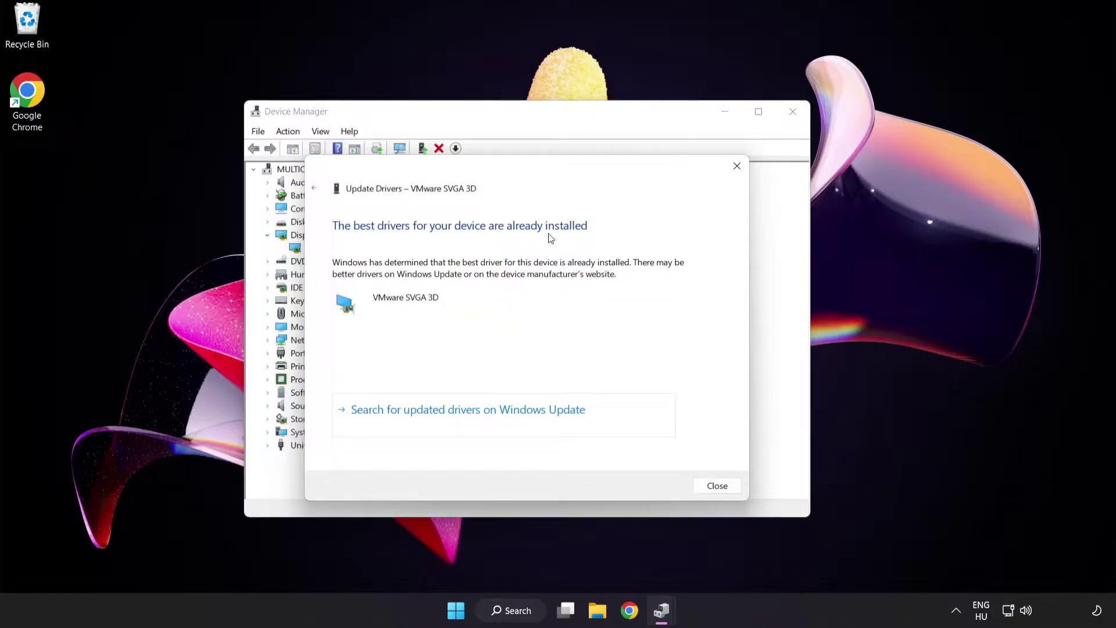
left_click(715, 487)
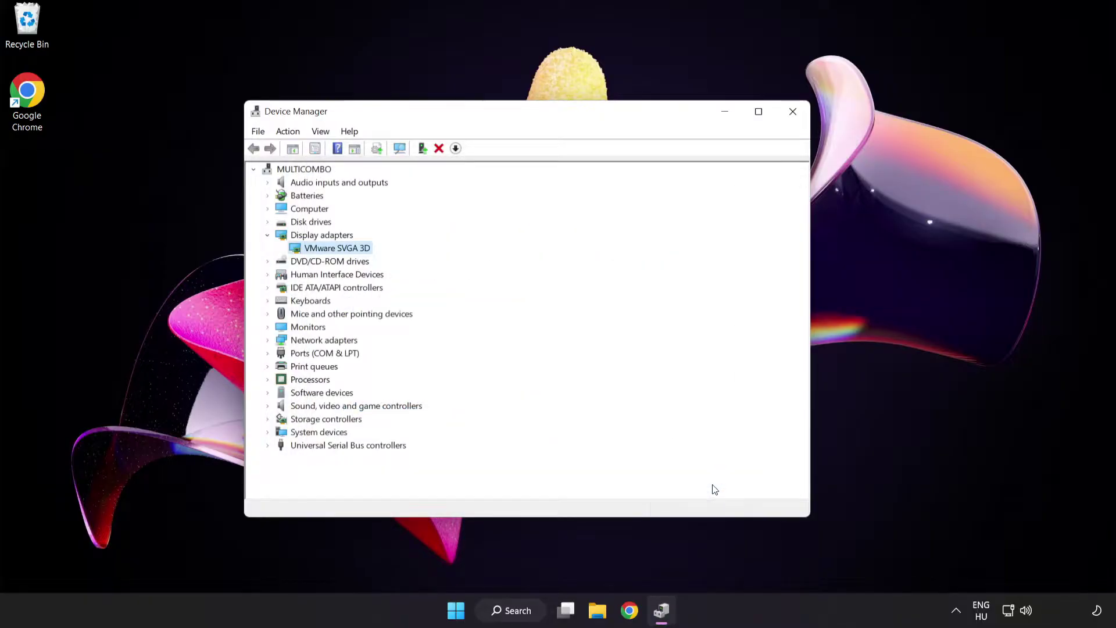
Step: Close Device Manager and open the Windows Update settings by searching 'update'
left_click(794, 113)
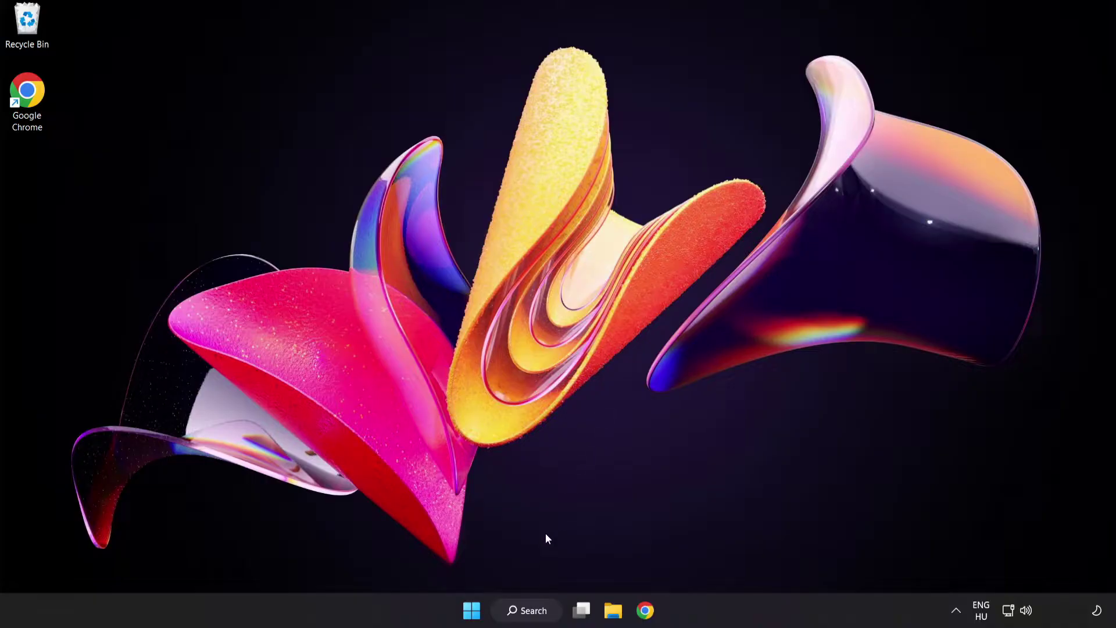
left_click(523, 610)
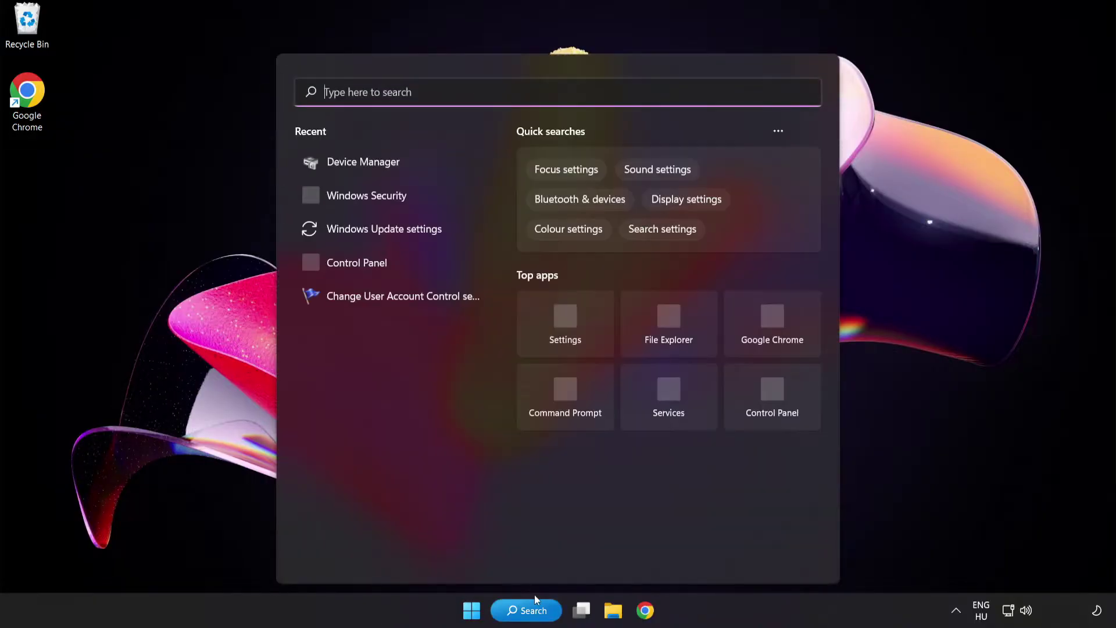
type("update")
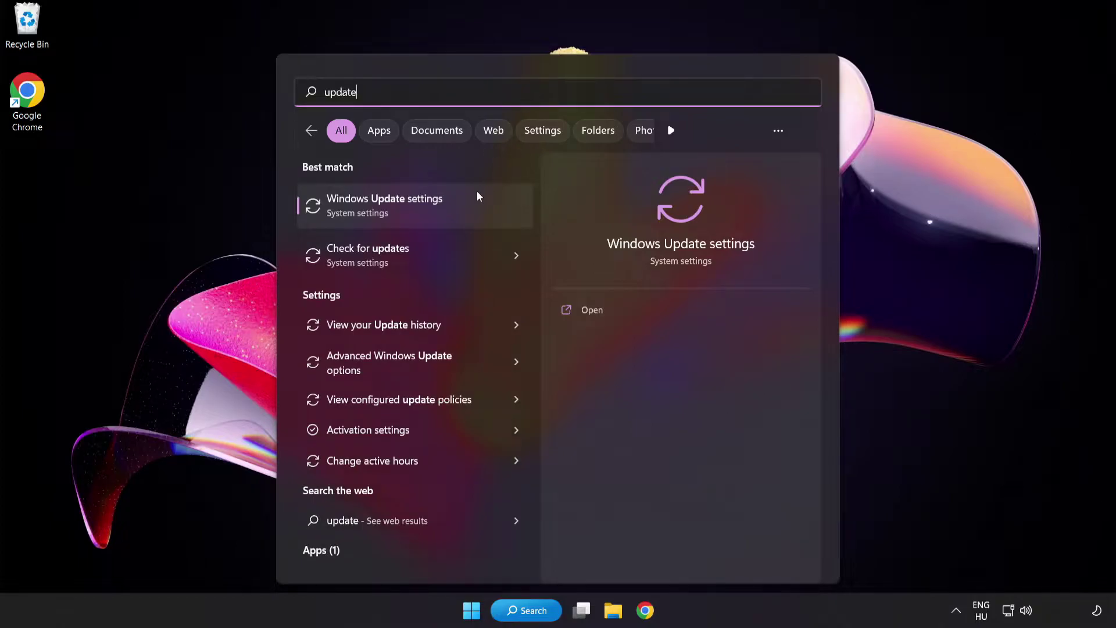
left_click(427, 215)
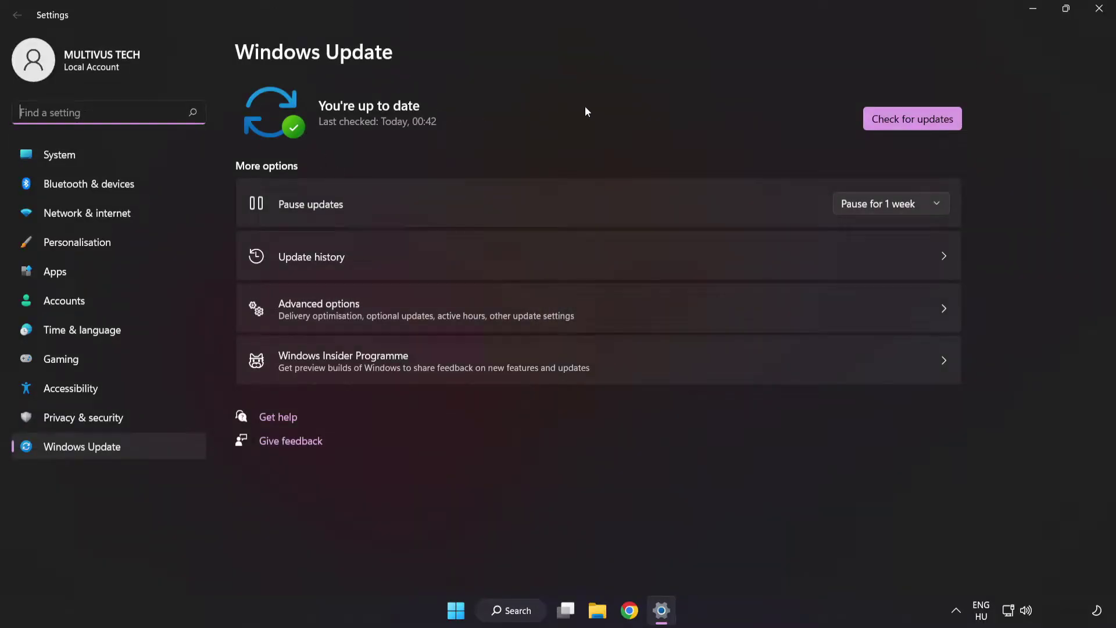
Step: Check for updates, confirm the PC is up to date, and close Settings
left_click(909, 125)
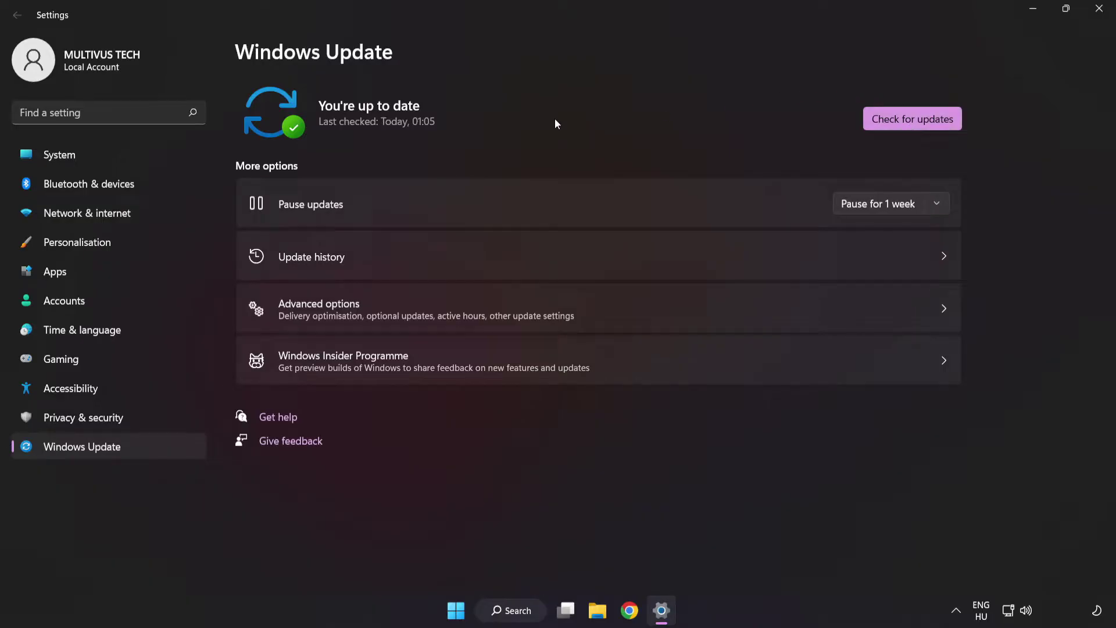
left_click(1098, 8)
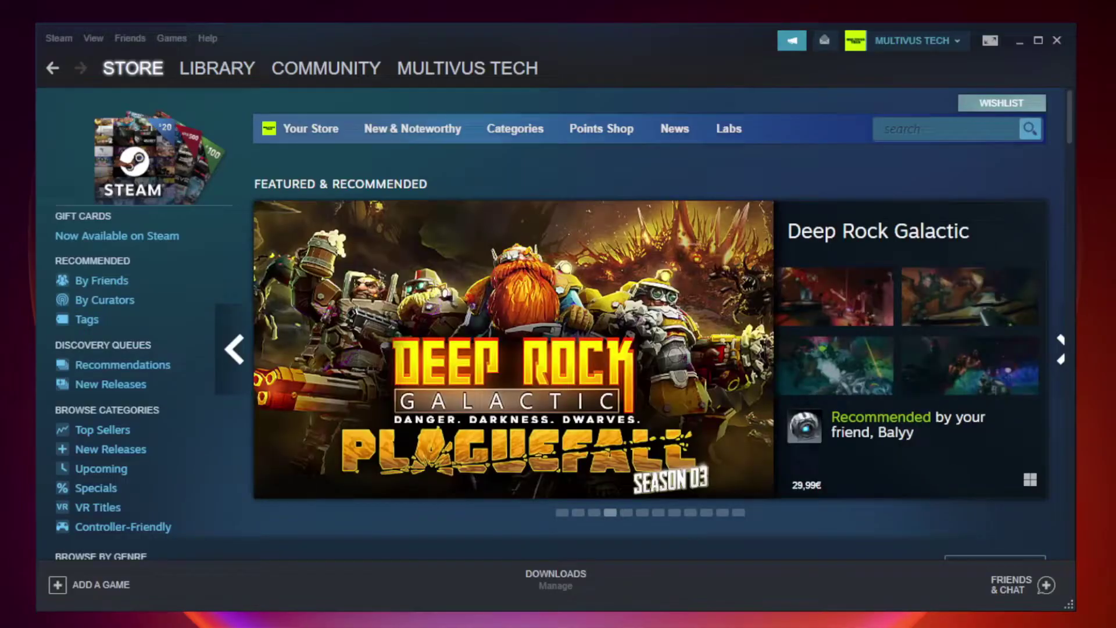
Step: Open the Properties of Unturned from the Steam library
mouse_move(219, 70)
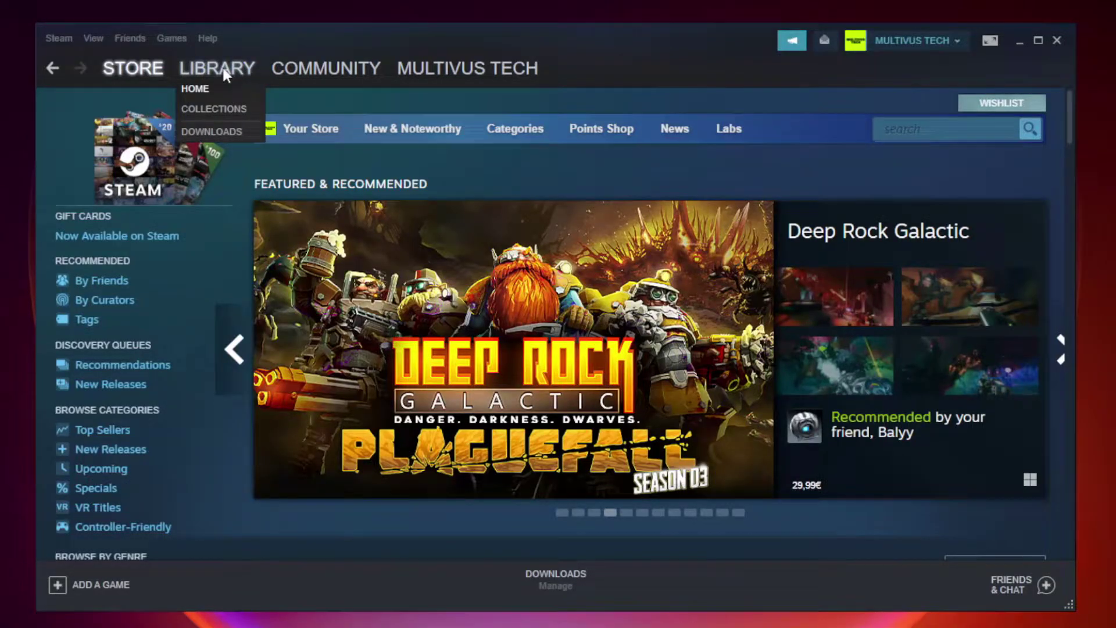
left_click(225, 74)
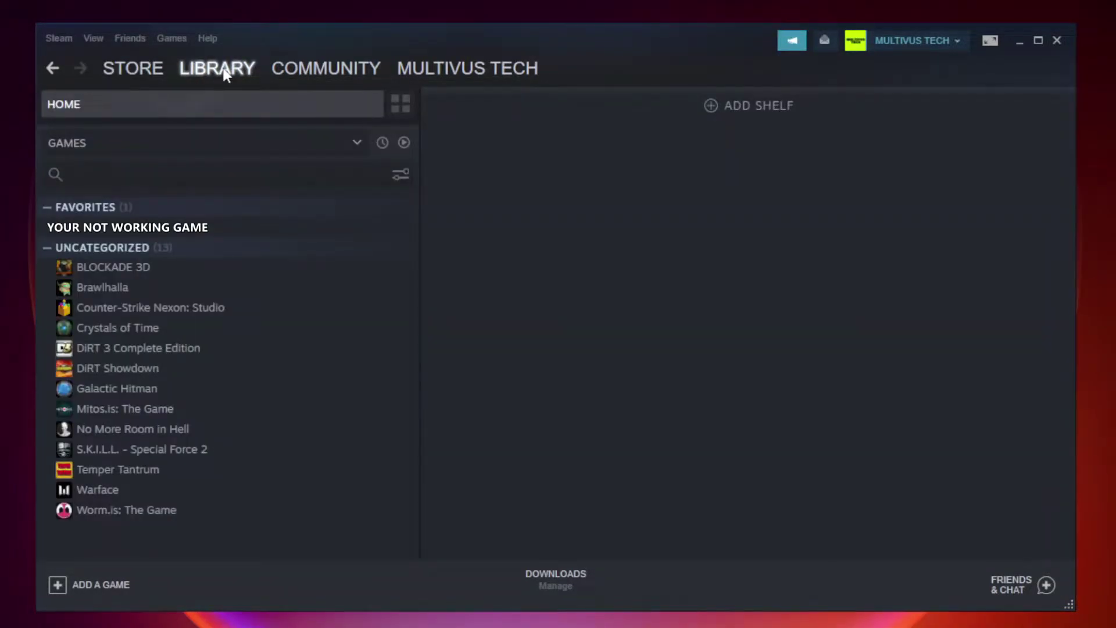
right_click(241, 228)
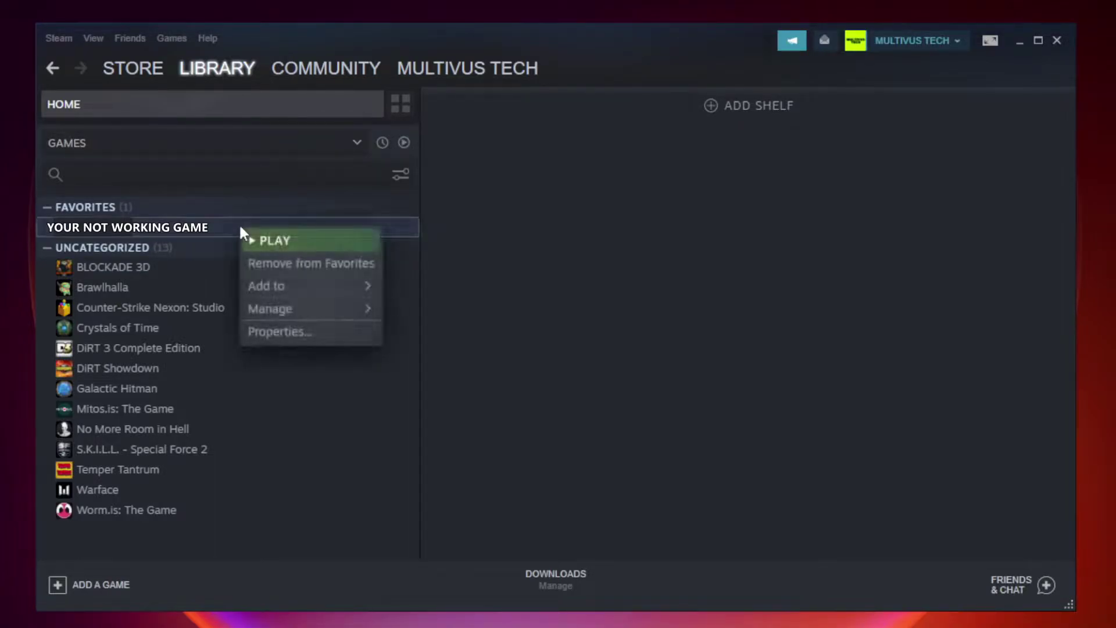
left_click(309, 333)
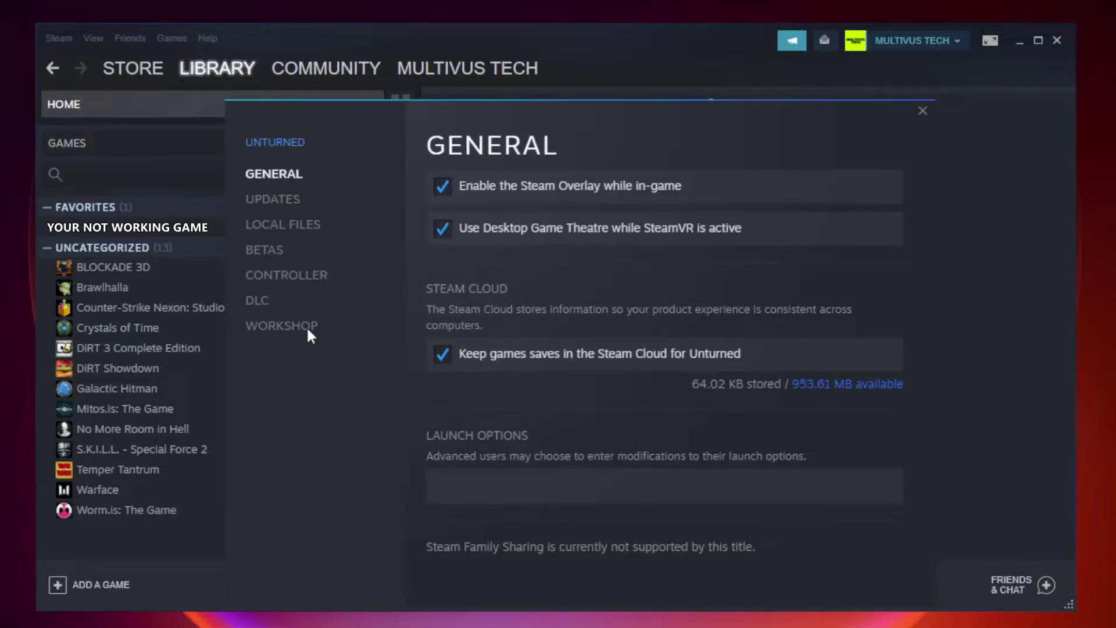
Step: Verify Unturned's local files until all 9192 files are reported valid
left_click(297, 227)
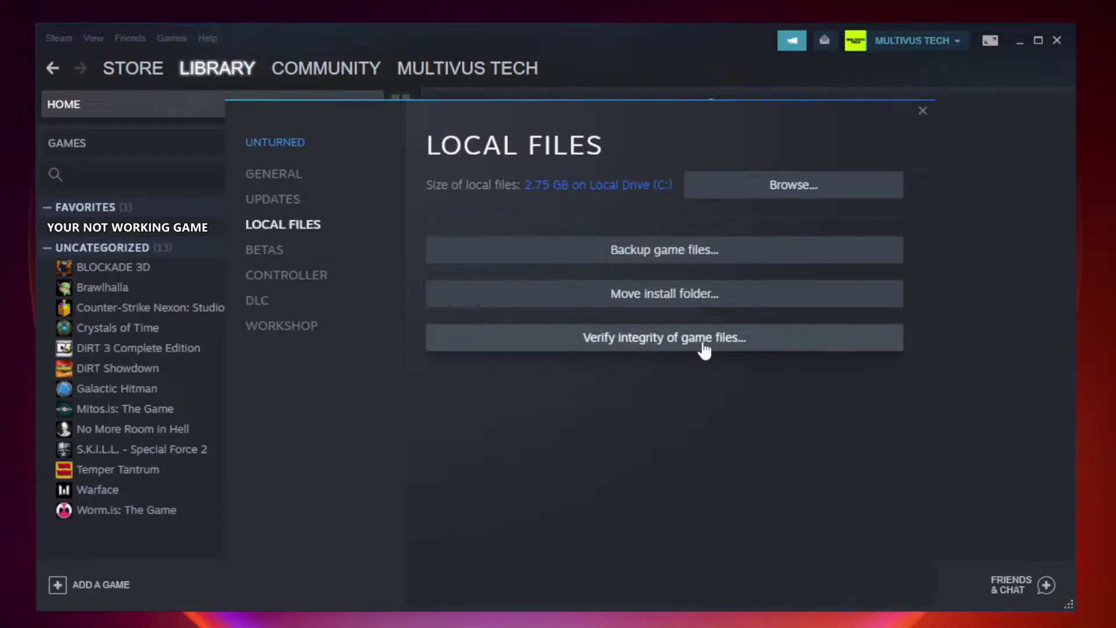
left_click(675, 347)
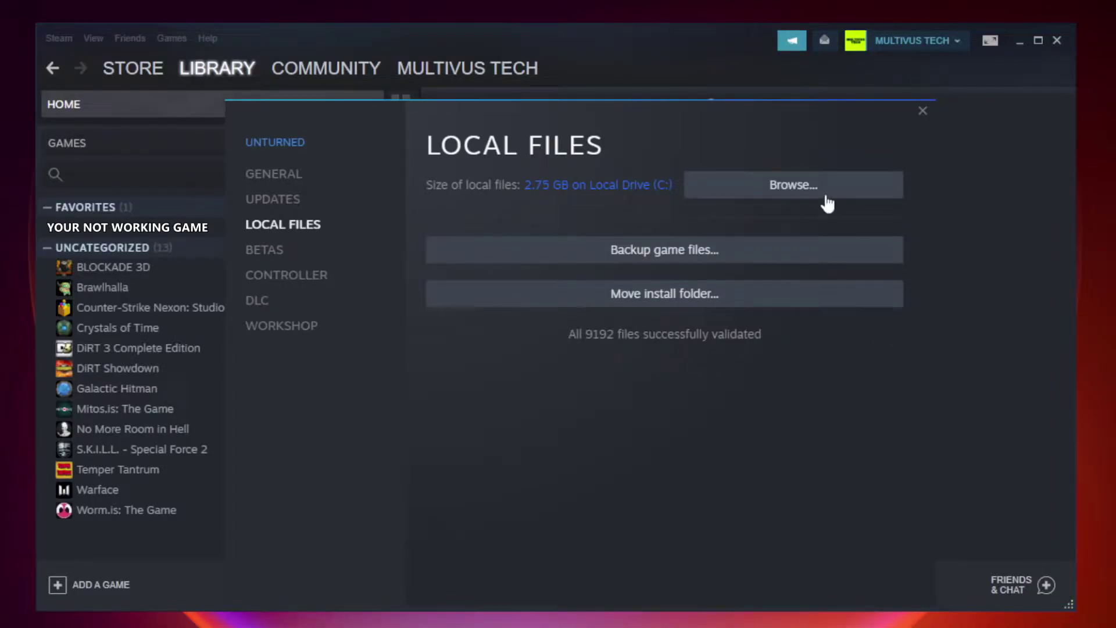
Step: Open the game's install folder under steamapps\common and right-click the YOUR NOT WORKING GAME shortcut
left_click(795, 196)
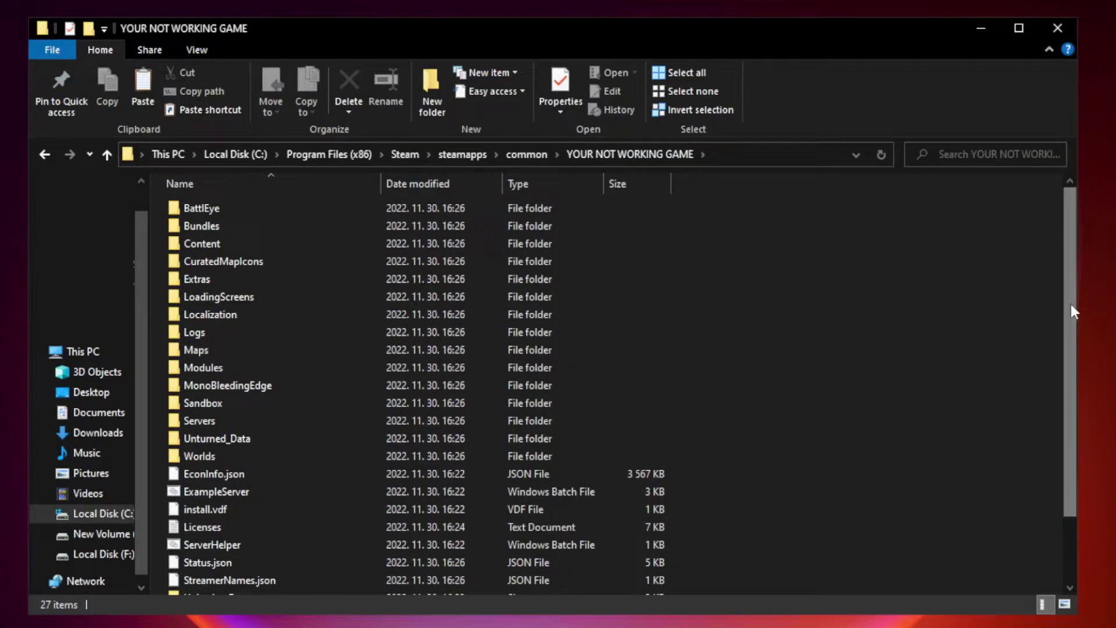
left_click_drag(1072, 308, 1071, 407)
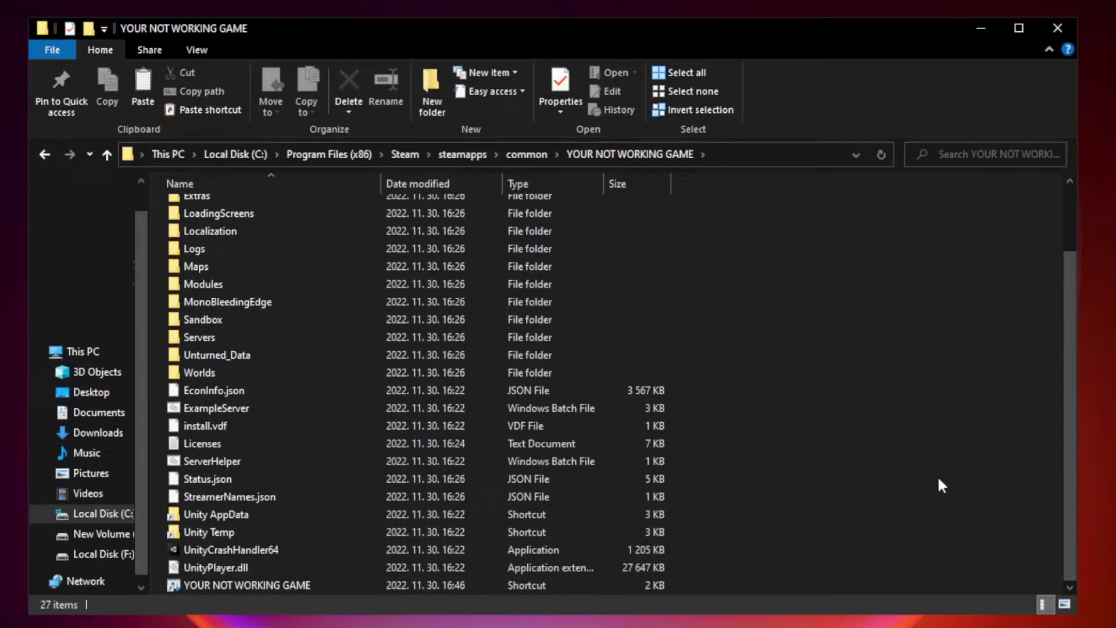
left_click(444, 585)
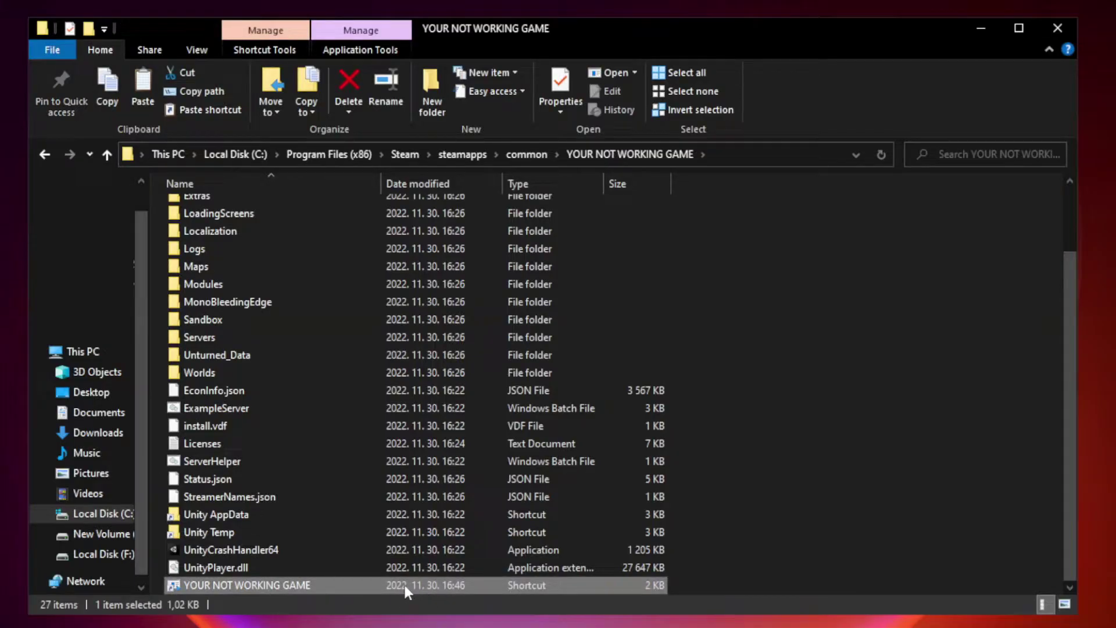
right_click(378, 585)
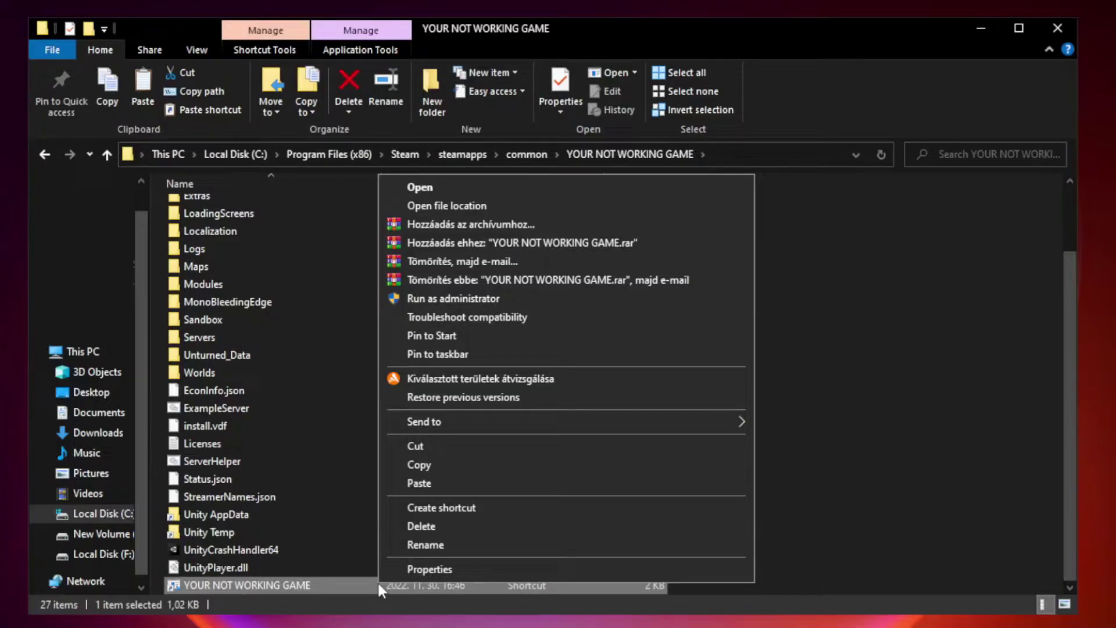
Step: Open the YOUR NOT WORKING GAME shortcut's Properties on the Compatibility page
left_click(562, 569)
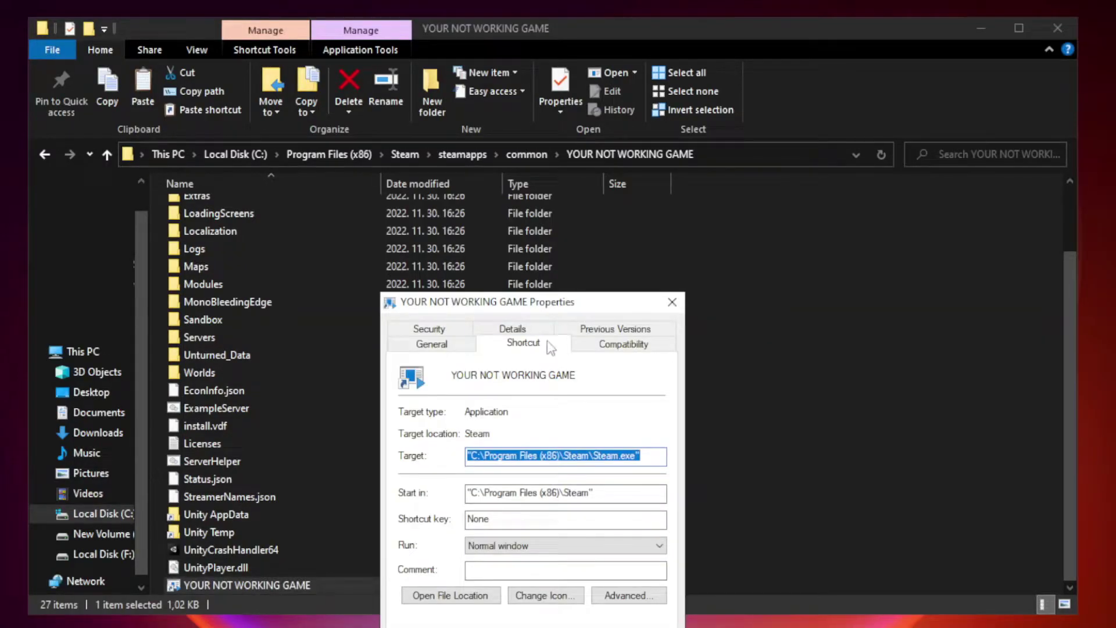
left_click_drag(555, 309, 556, 134)
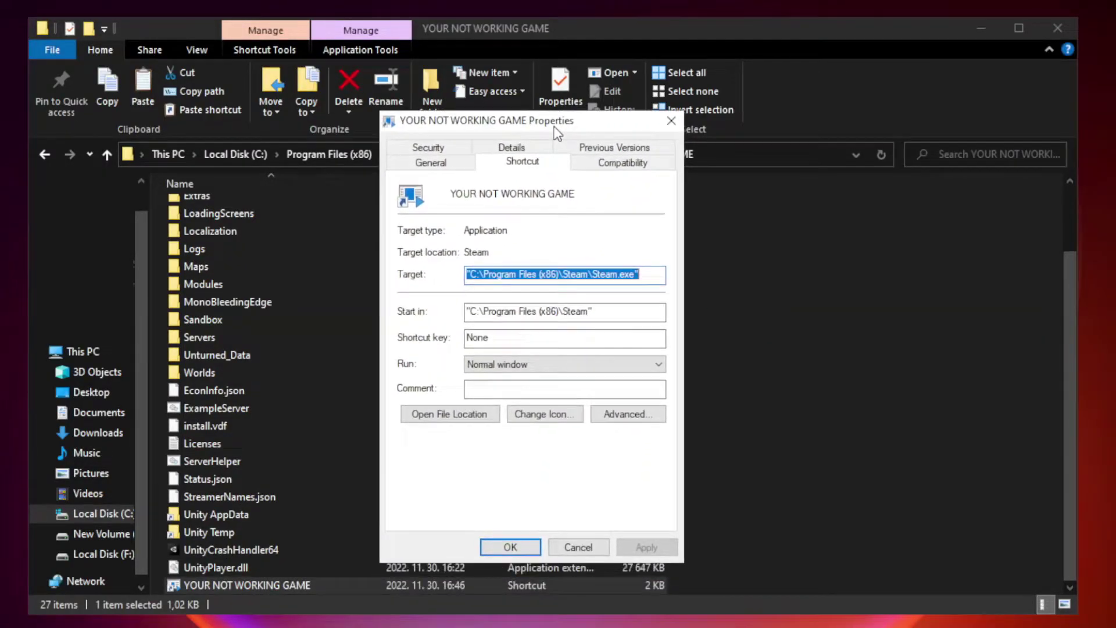
left_click(621, 164)
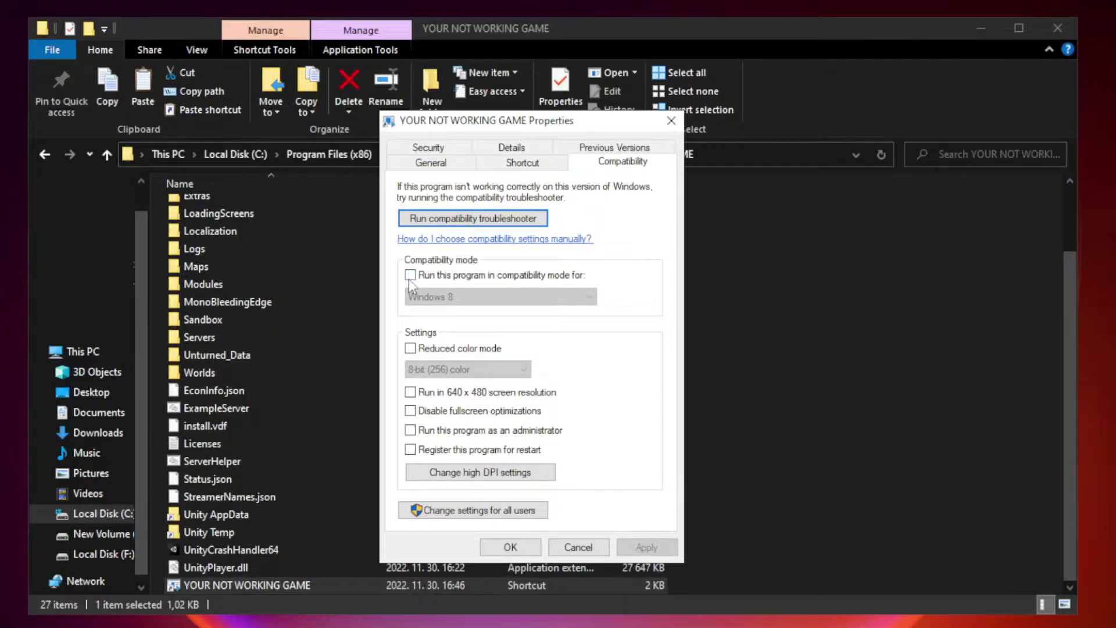
Step: Set Windows 8 compatibility mode with fullscreen optimizations disabled, apply, and confirm with OK
left_click(443, 277)
left_click(501, 297)
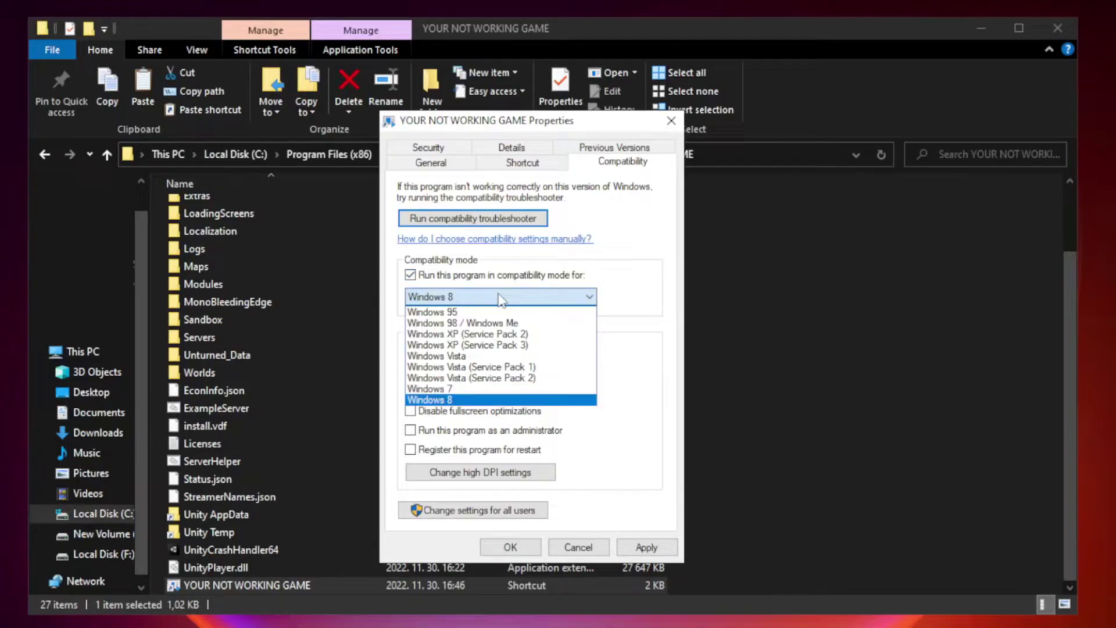
left_click(472, 401)
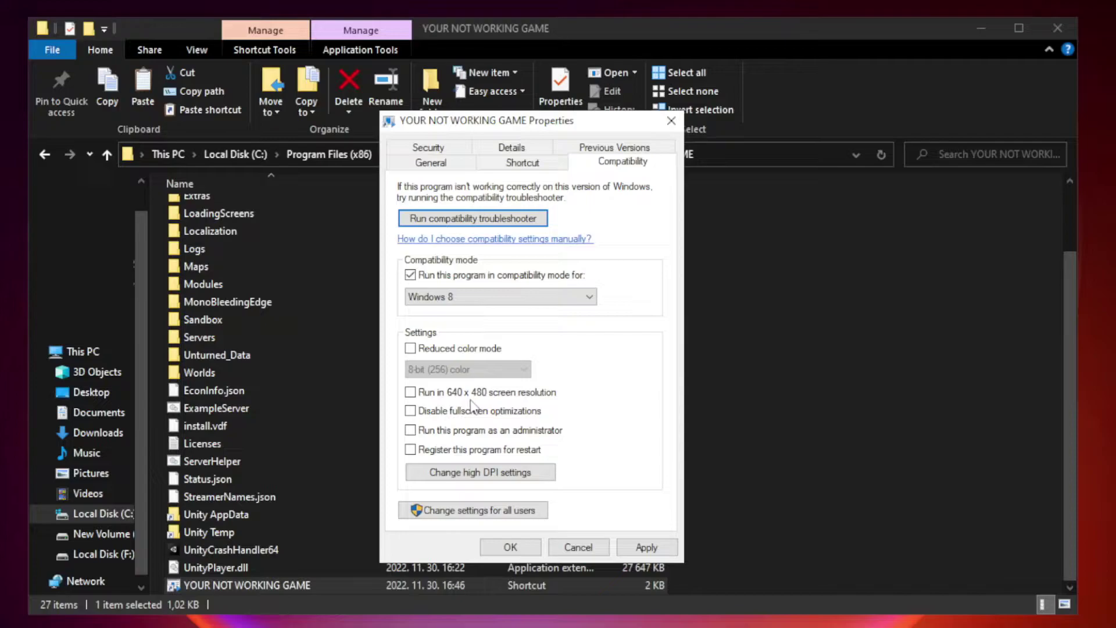
left_click(437, 414)
left_click(653, 550)
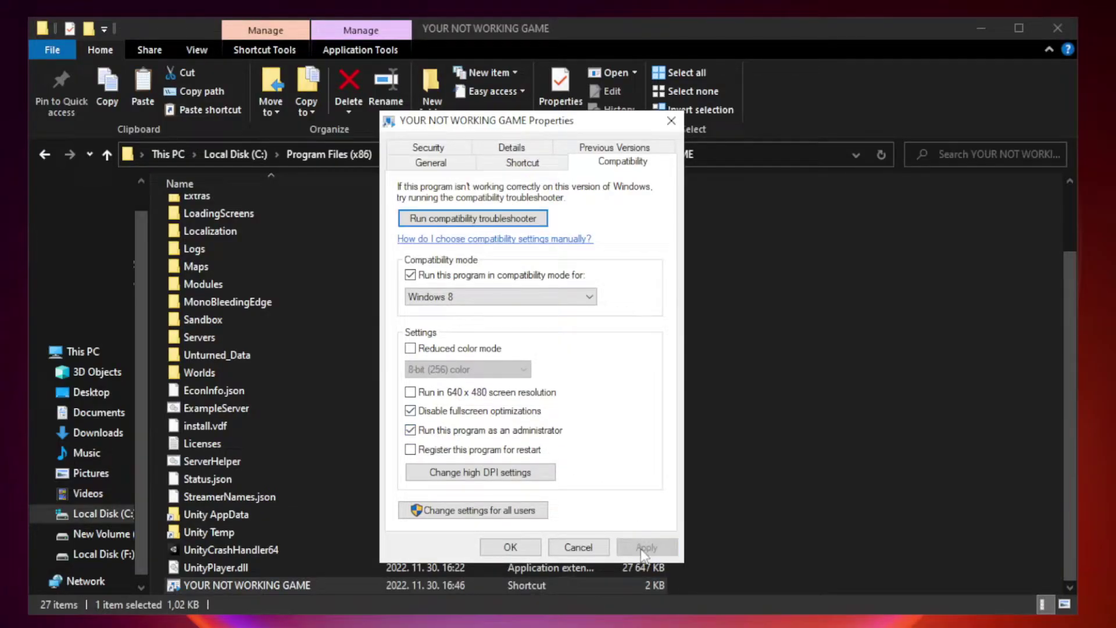
left_click(509, 547)
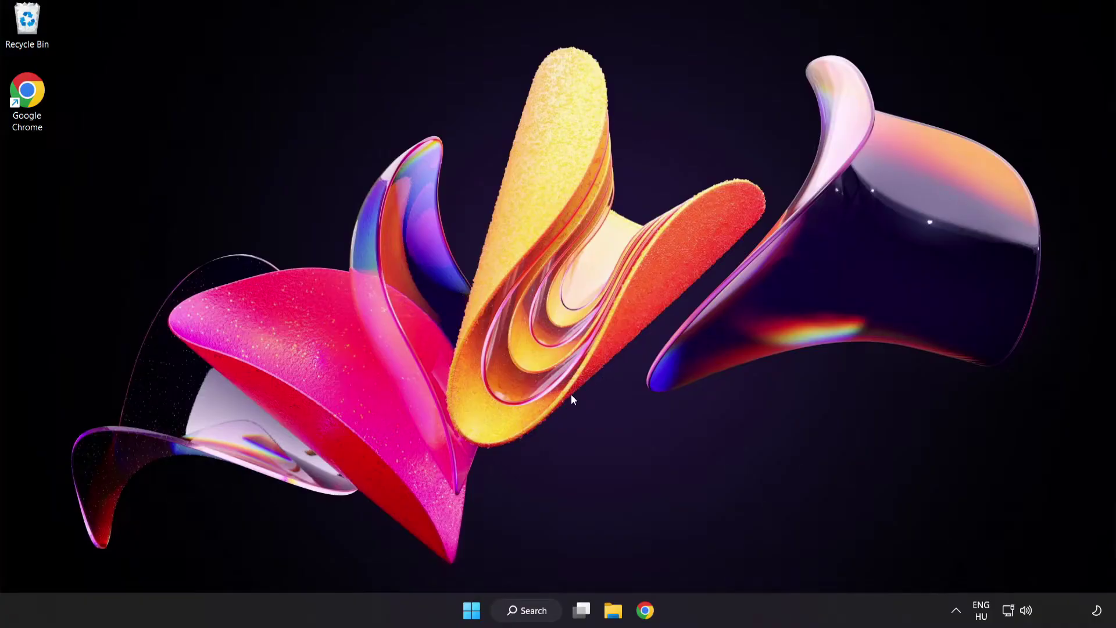
Step: Open Task Manager from the Start button's quick-link menu and show the Startup tab
right_click(476, 613)
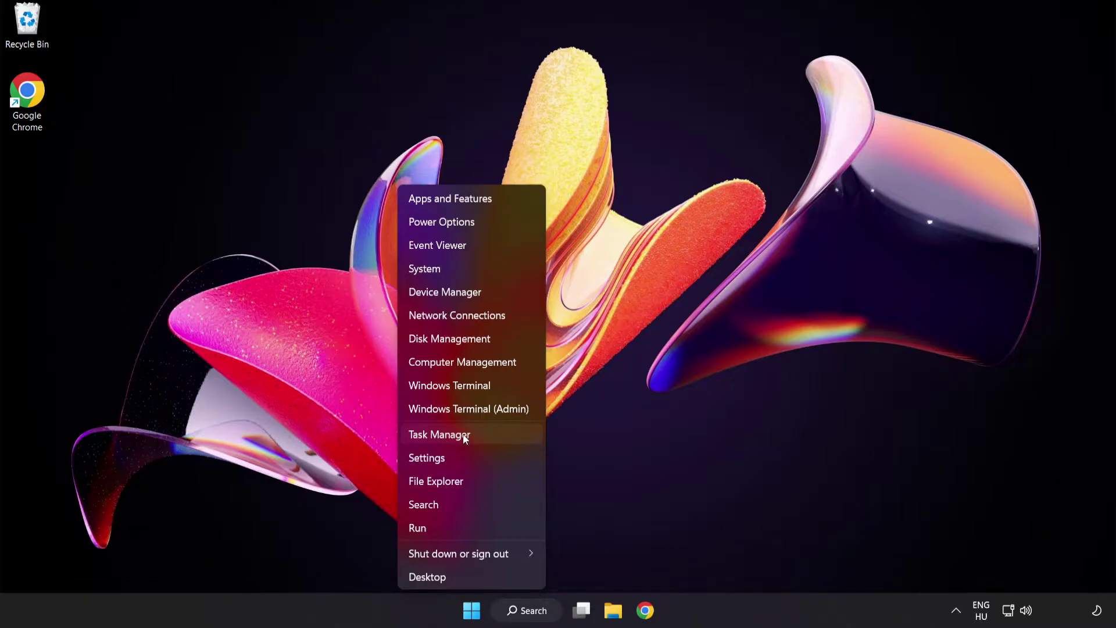
left_click(482, 438)
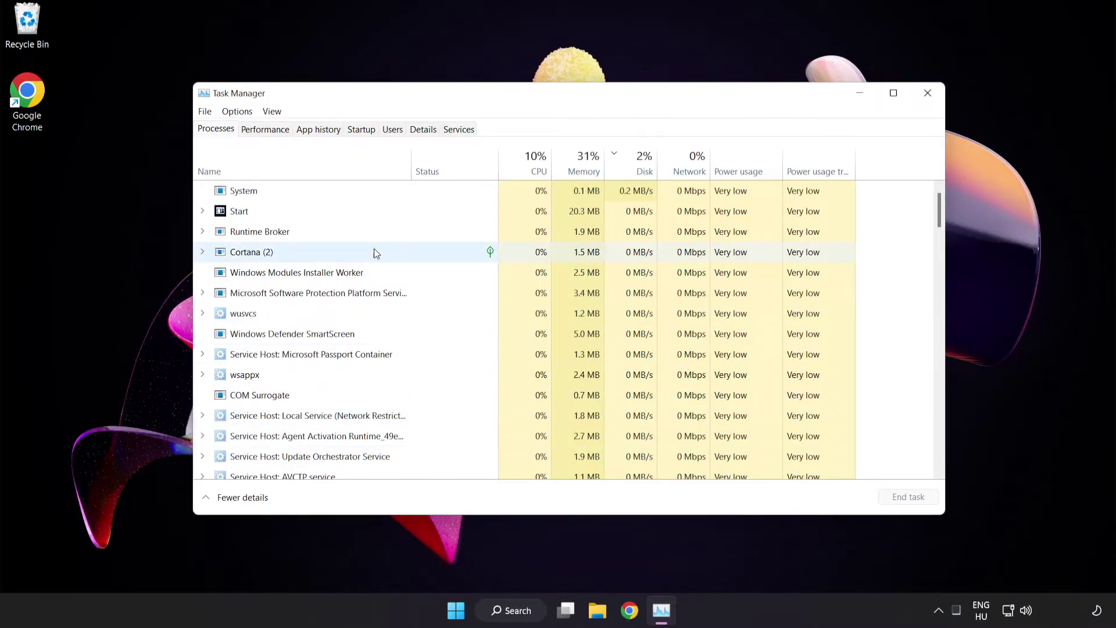
left_click(369, 135)
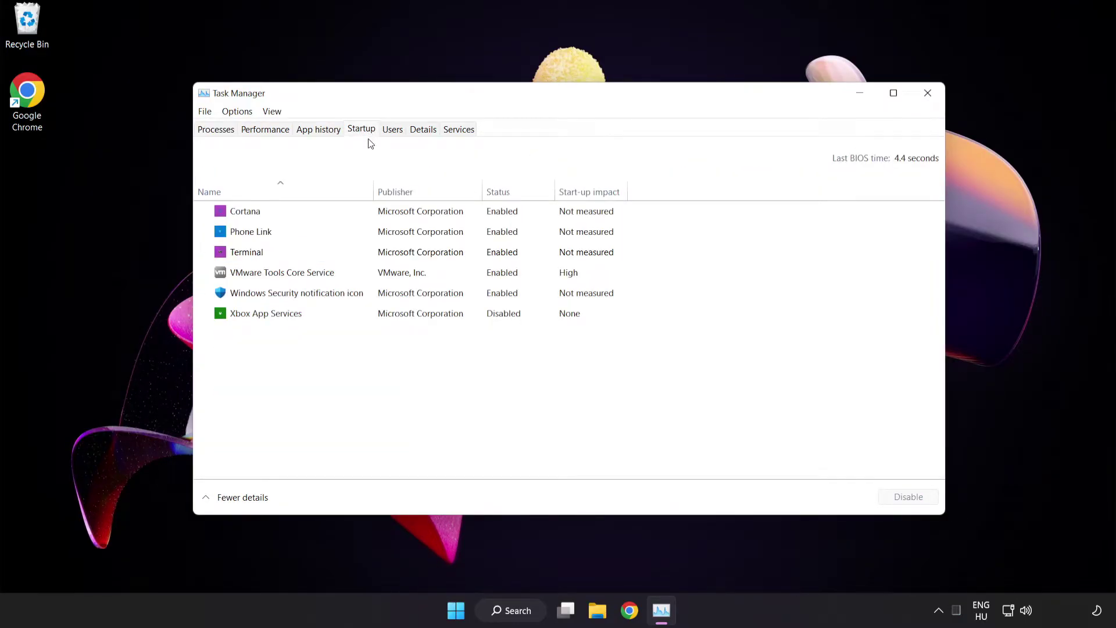
Step: Disable Cortana, Phone Link, Terminal and Windows Security notification icon in the startup list
left_click(371, 217)
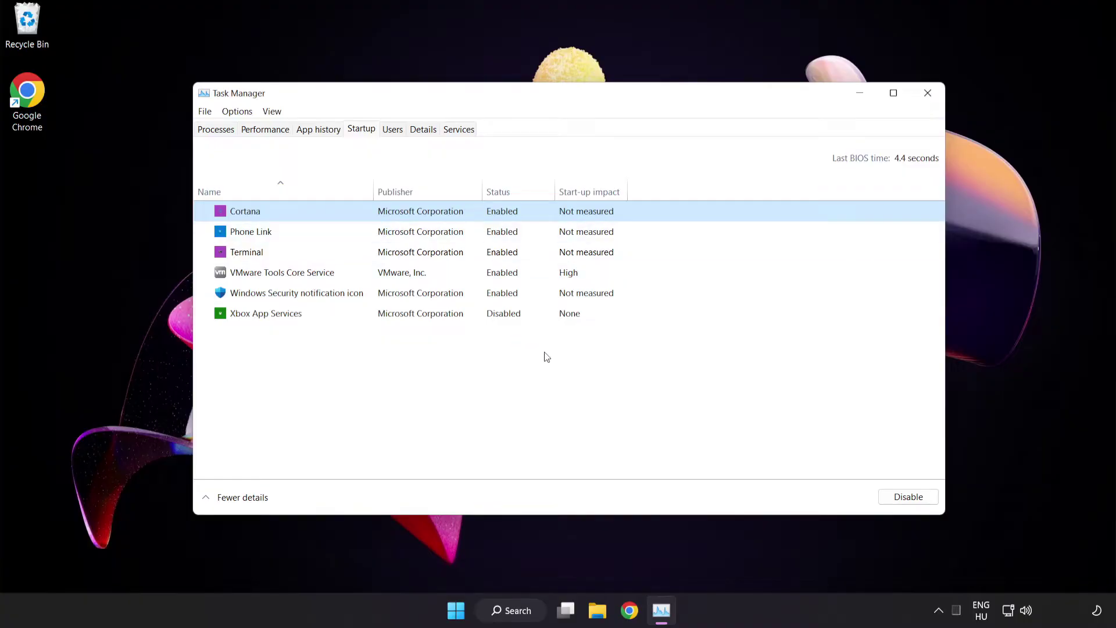
left_click(912, 502)
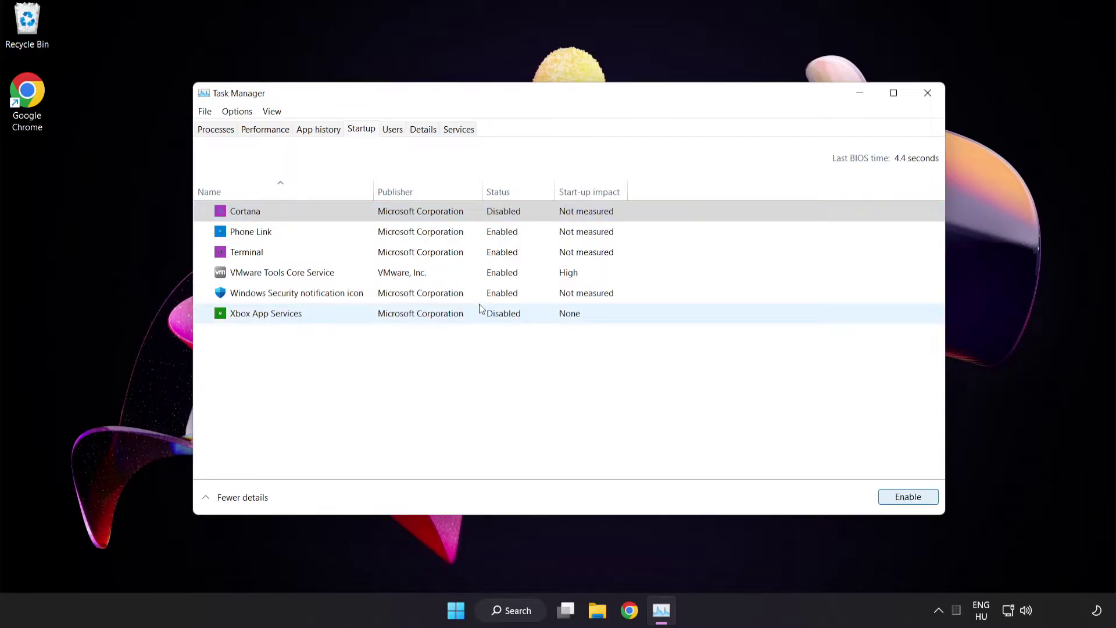
left_click(345, 233)
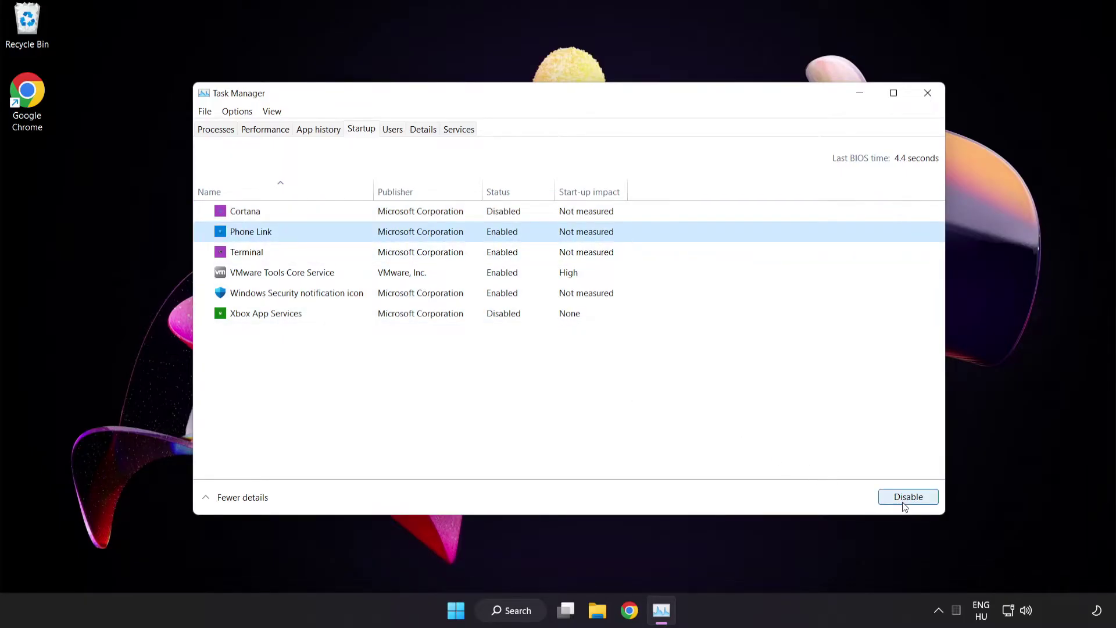
left_click(904, 507)
left_click(366, 254)
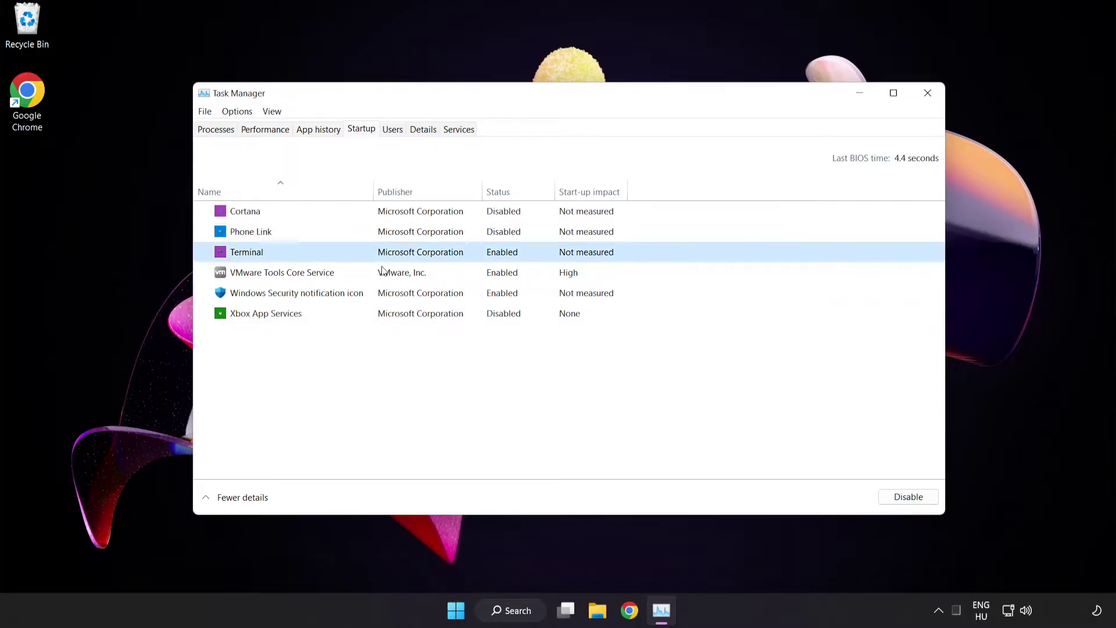
left_click(889, 495)
left_click(378, 296)
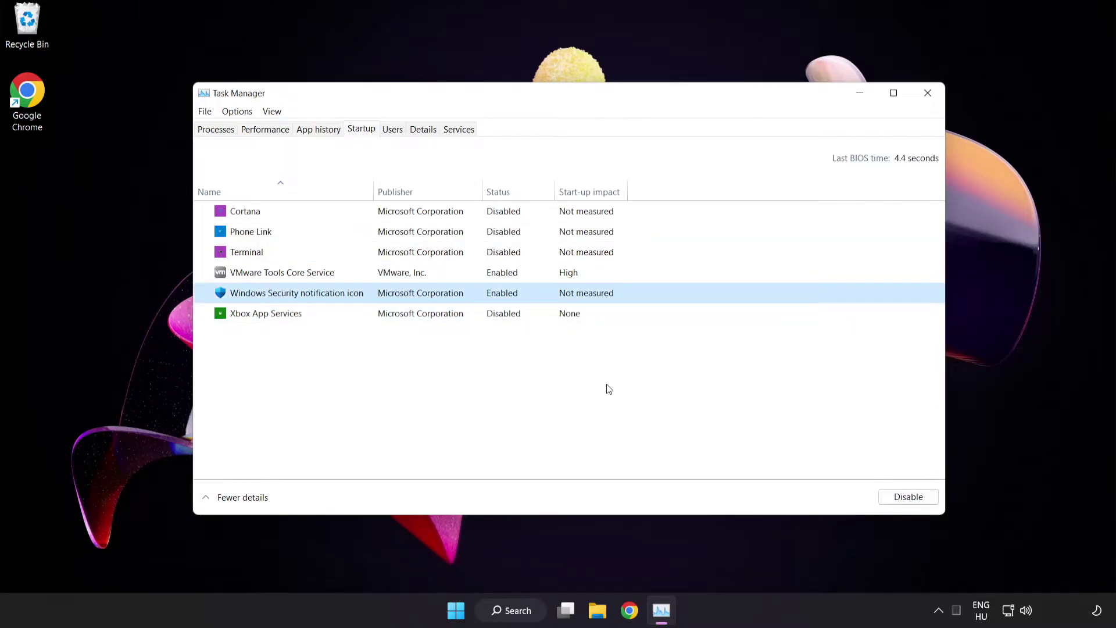
left_click(899, 498)
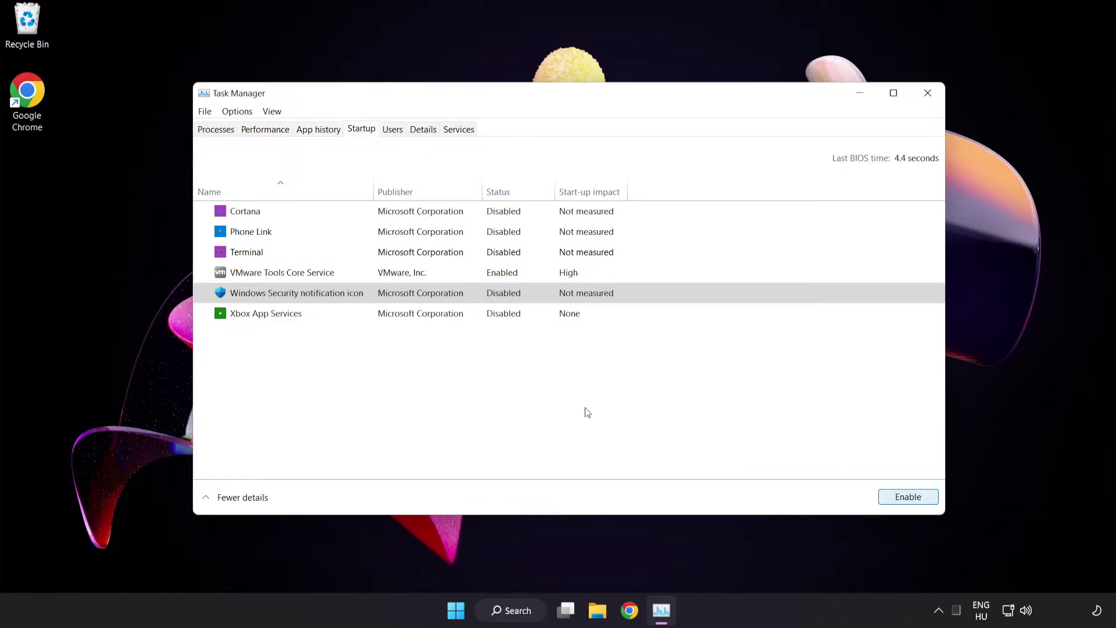
Step: Close Task Manager and download dxwebsetup (1).exe from the DirectX page in Chrome
left_click(927, 94)
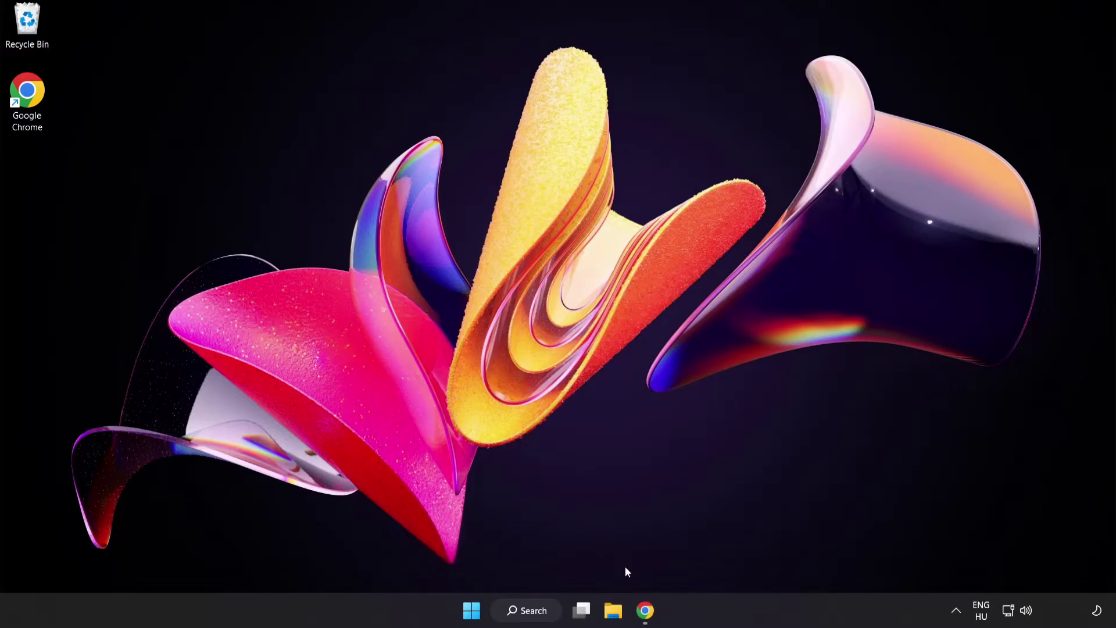
left_click(651, 614)
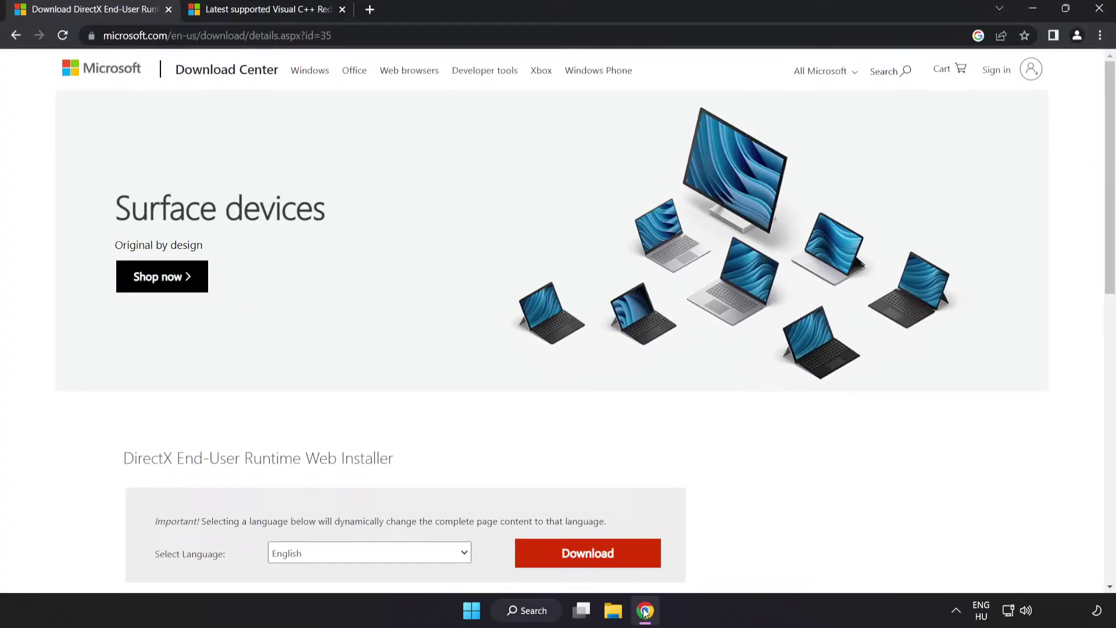
left_click(370, 35)
key("End")
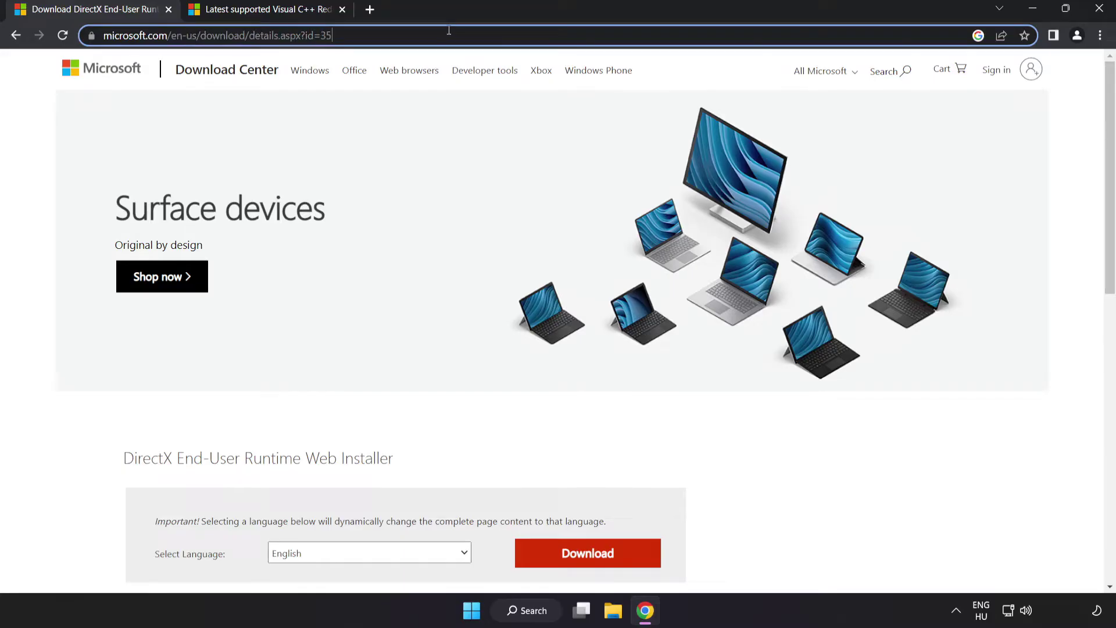
left_click(778, 468)
scroll(776, 465, "down", 2)
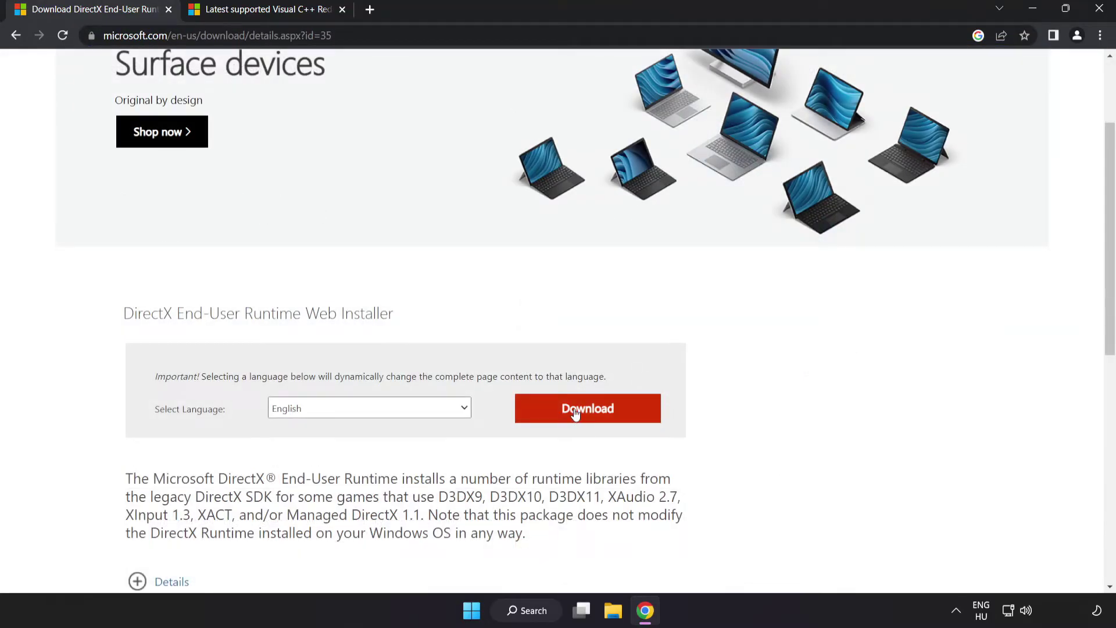
left_click(602, 421)
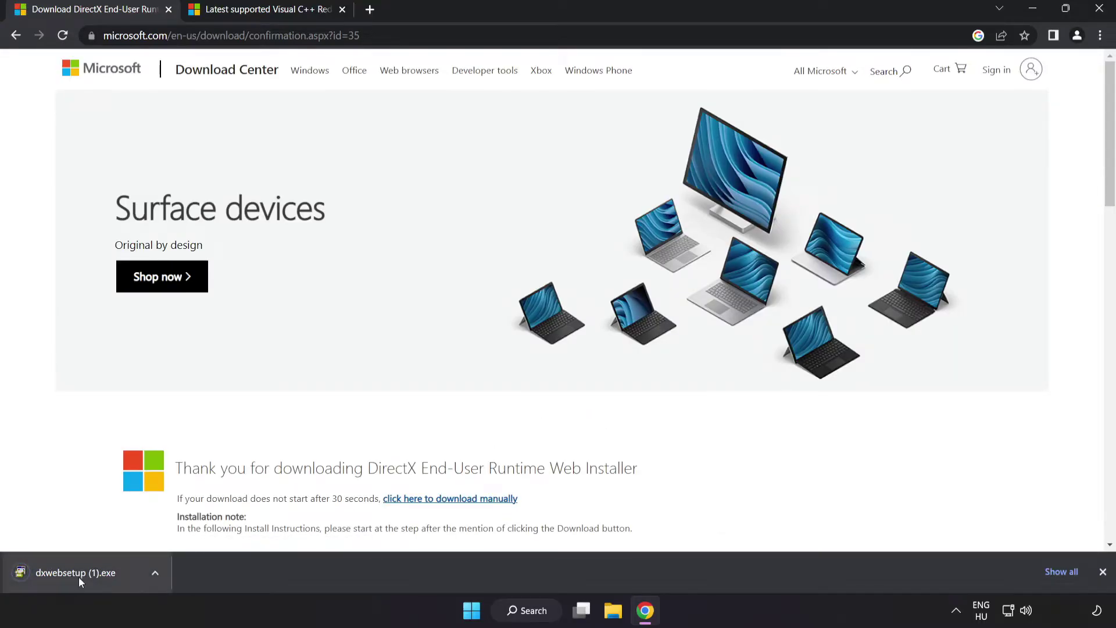
Step: Run dxwebsetup, accept the license, decline the Bing Bar, install, and finish the setup
left_click(93, 573)
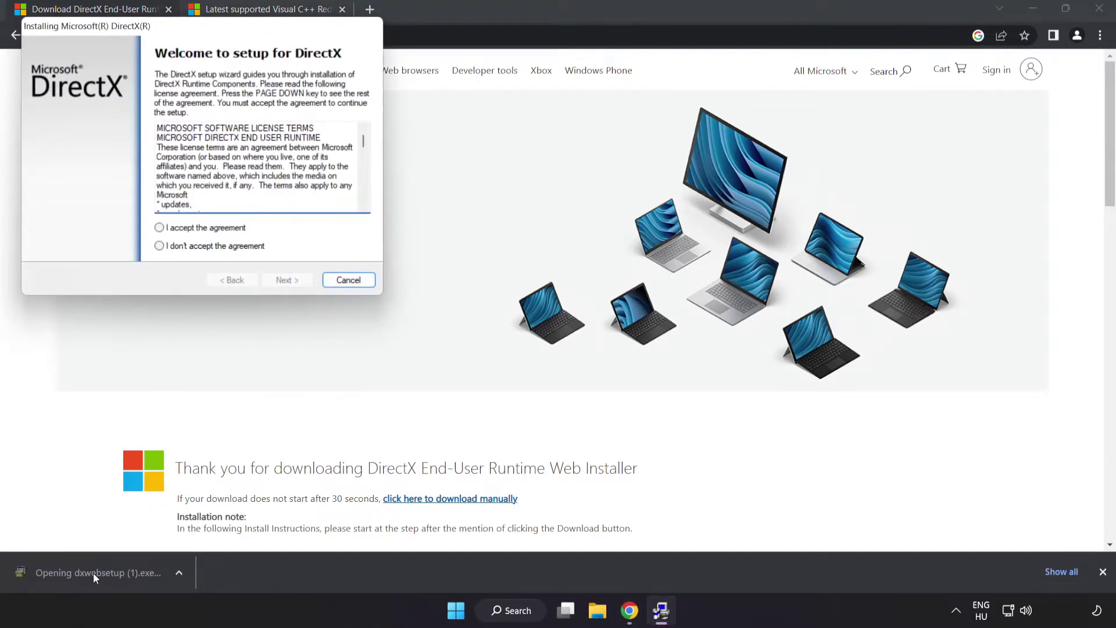
left_click_drag(165, 27, 508, 147)
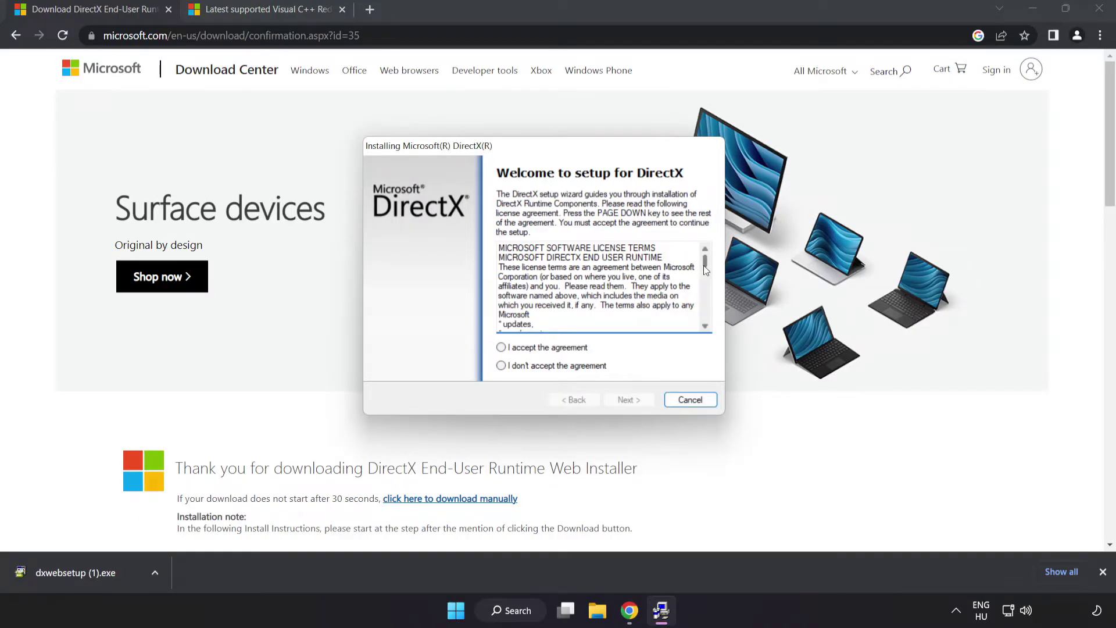
left_click_drag(705, 269, 705, 318)
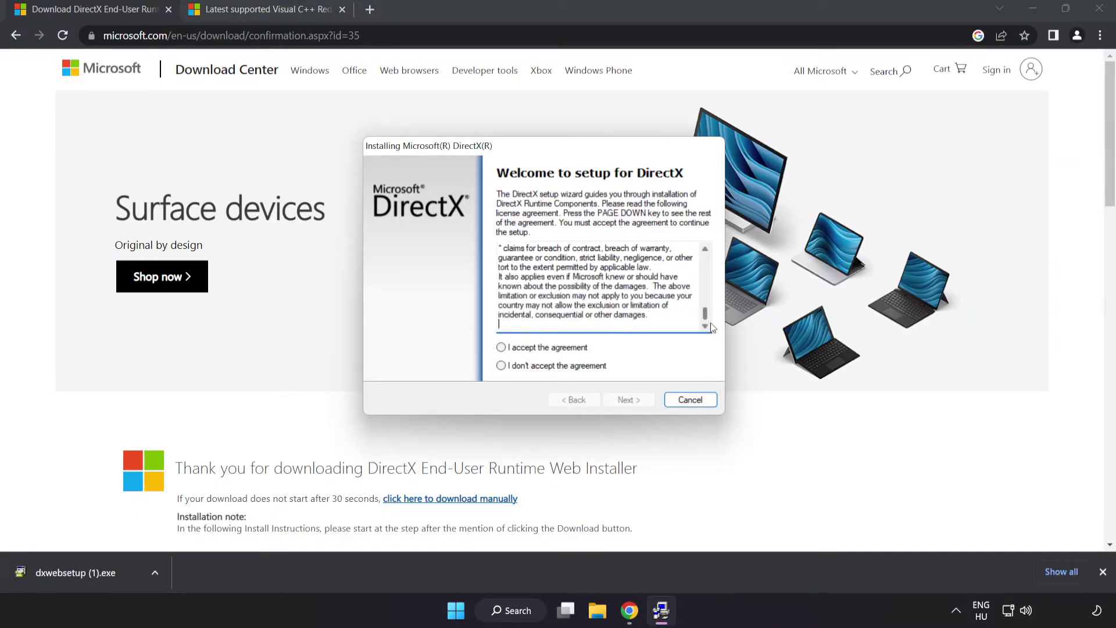
left_click(523, 350)
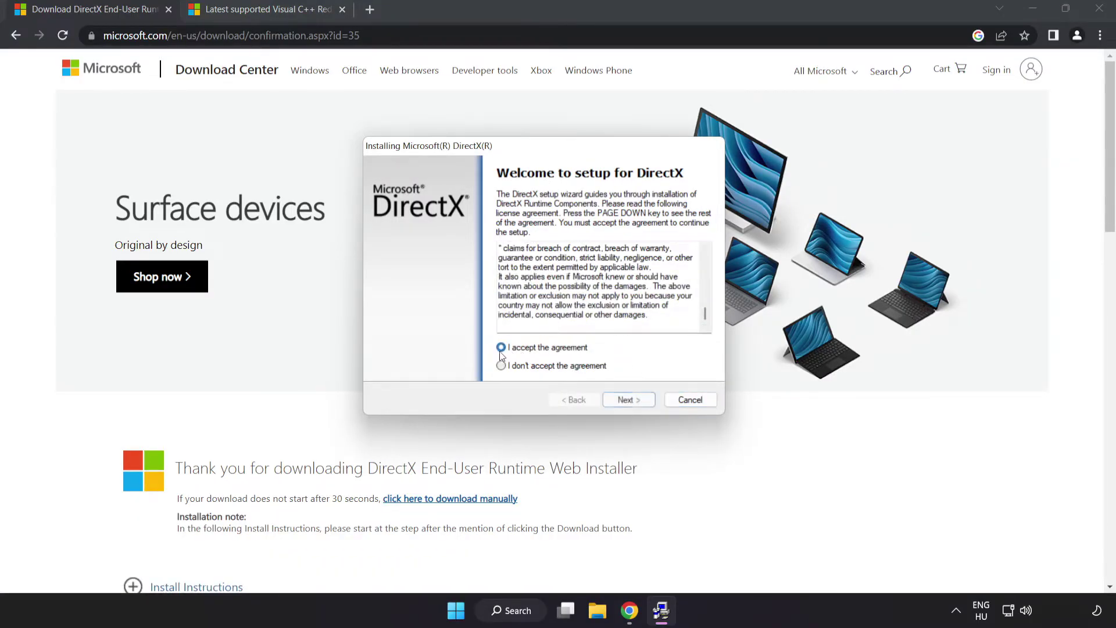
left_click(628, 401)
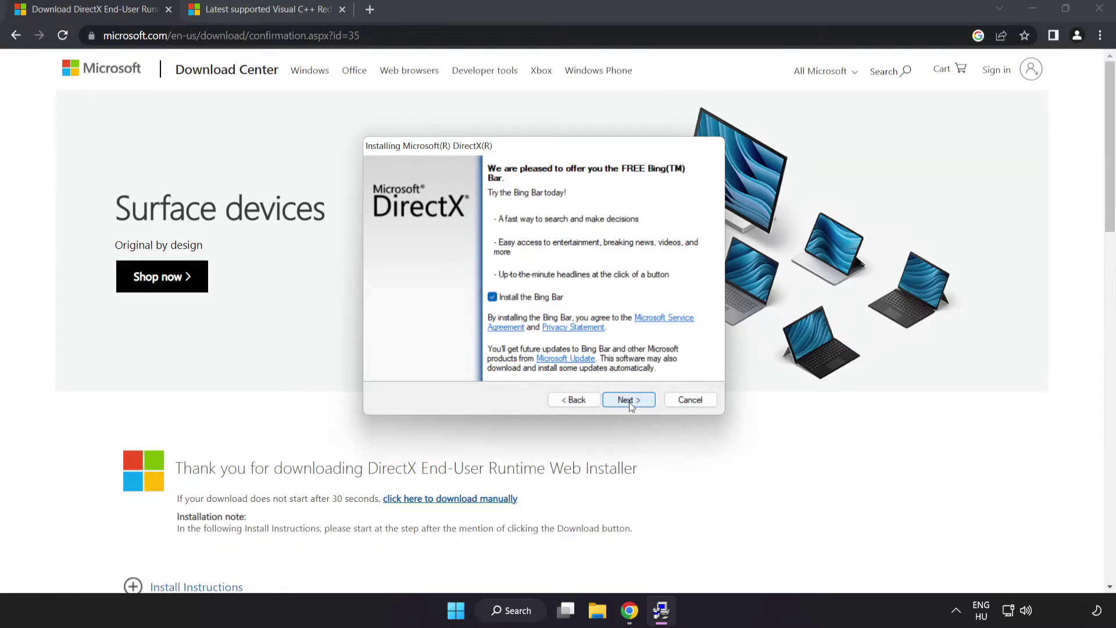
left_click(493, 299)
left_click(629, 400)
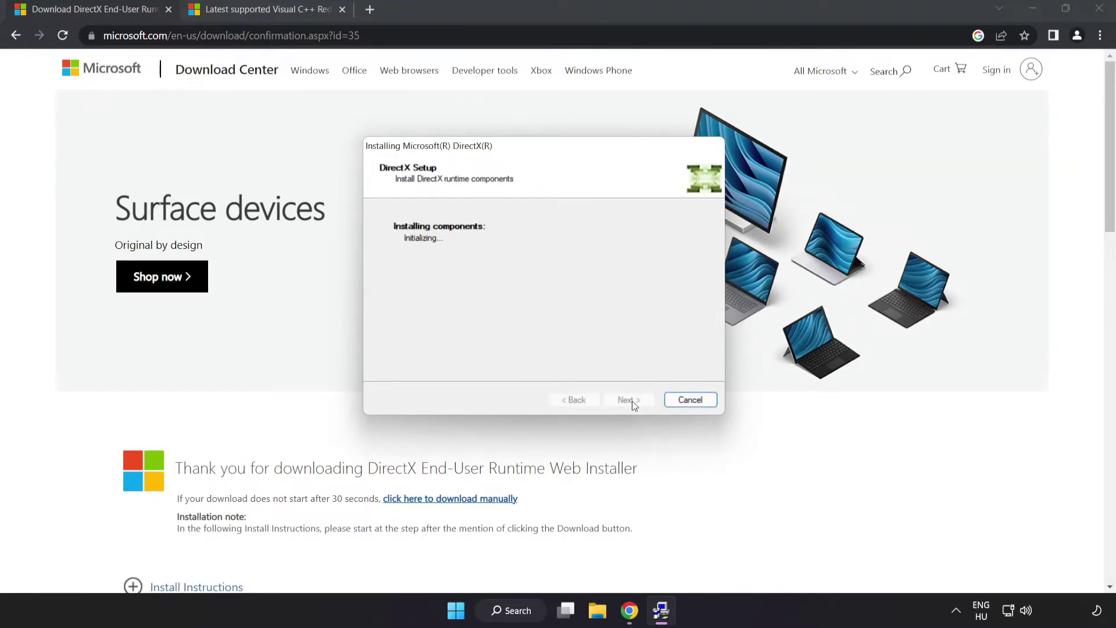
left_click(629, 401)
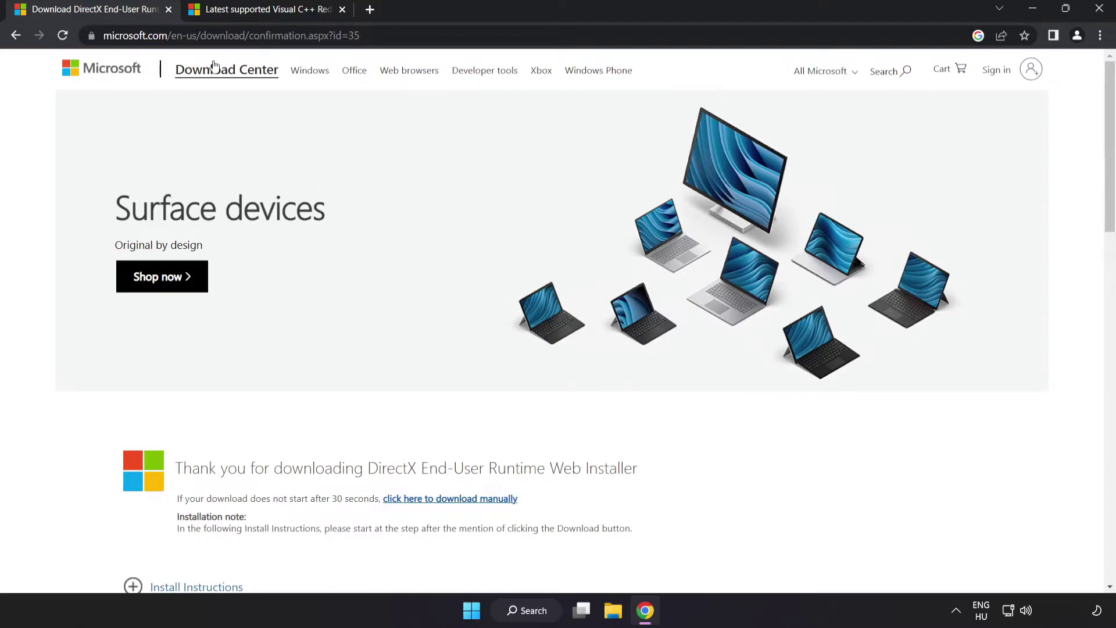
Step: Close the DirectX tab and download the ARM64, x86 and x64 VC_redist installers
left_click(169, 10)
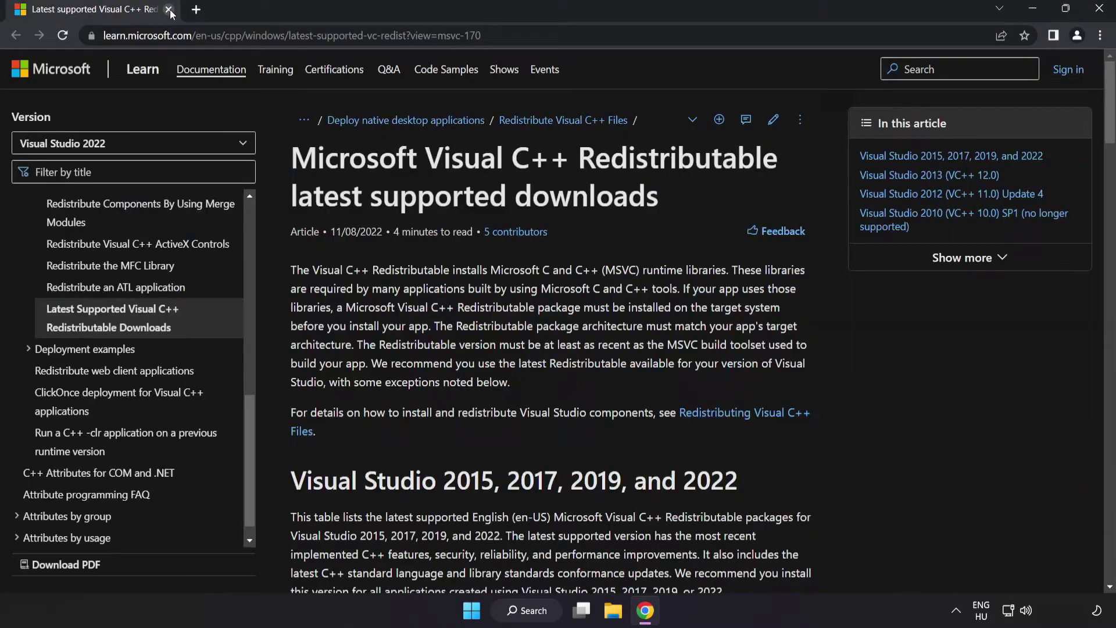
left_click(658, 41)
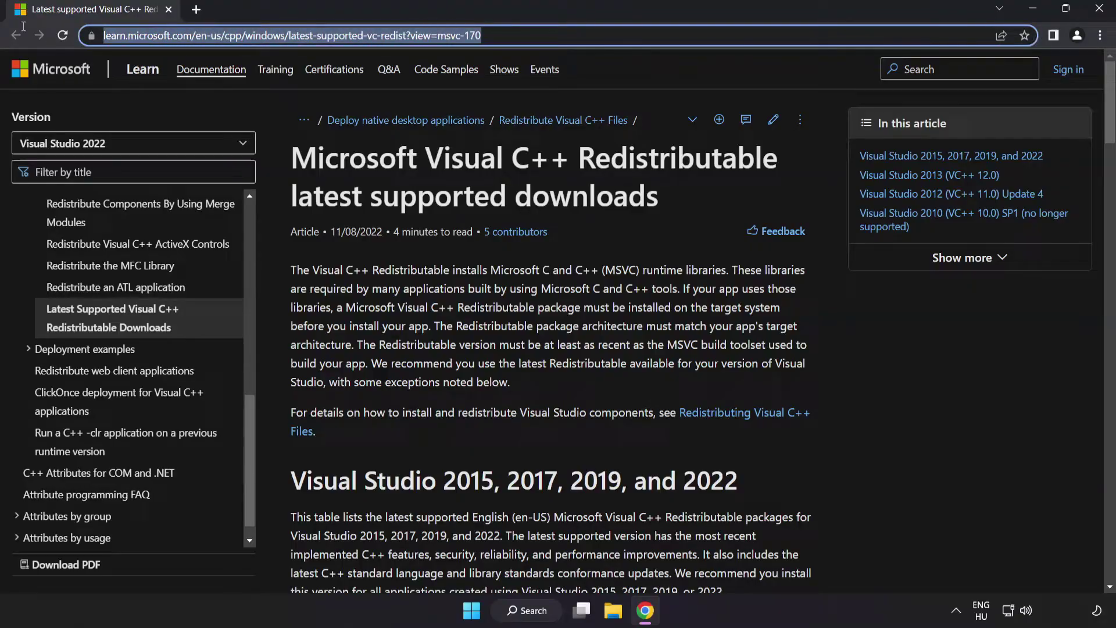
left_click(657, 41)
left_click(648, 76)
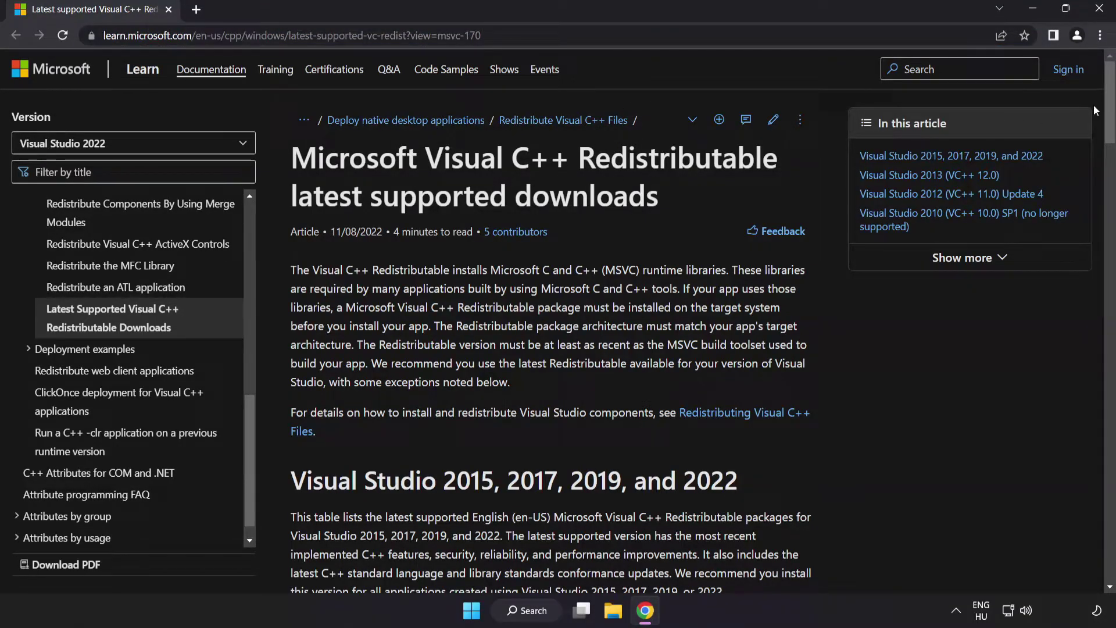
left_click_drag(1111, 107, 1087, 172)
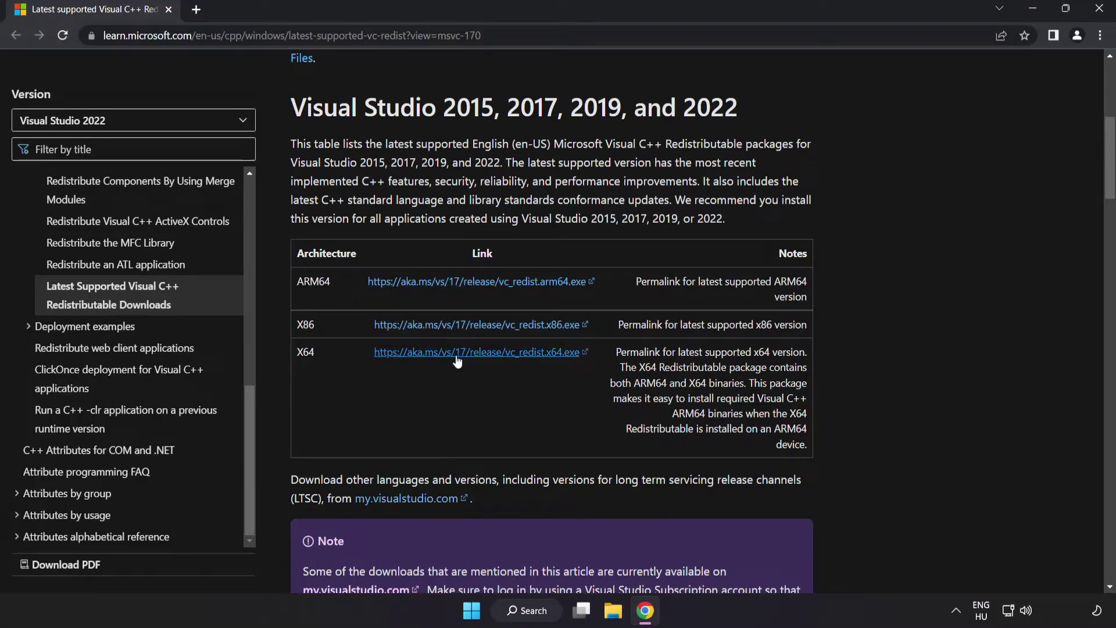
left_click(463, 284)
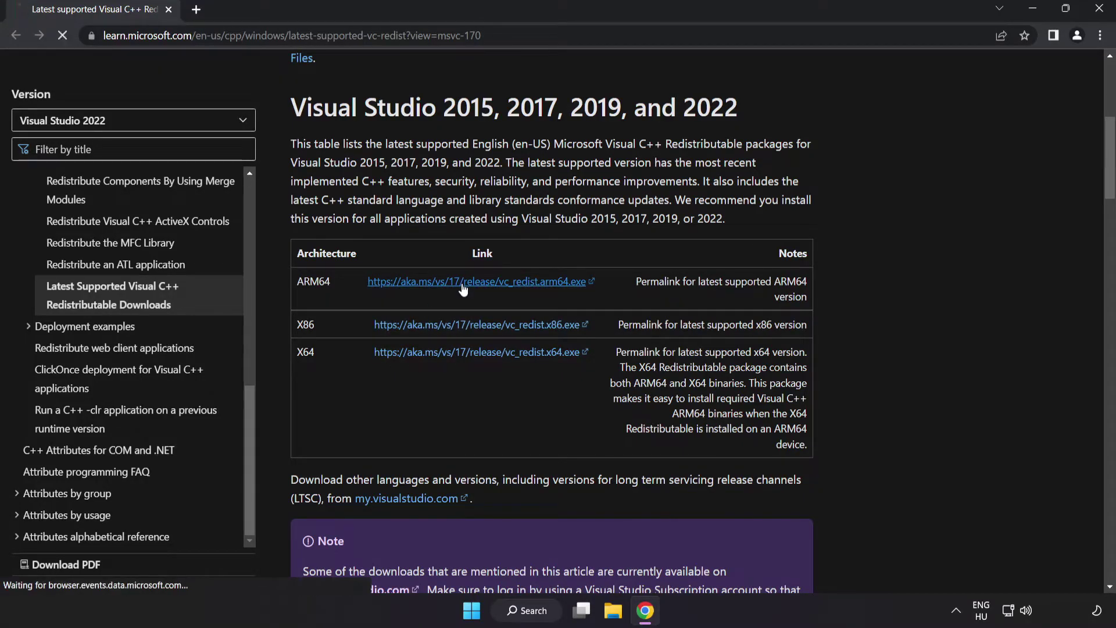
left_click(477, 325)
left_click(479, 352)
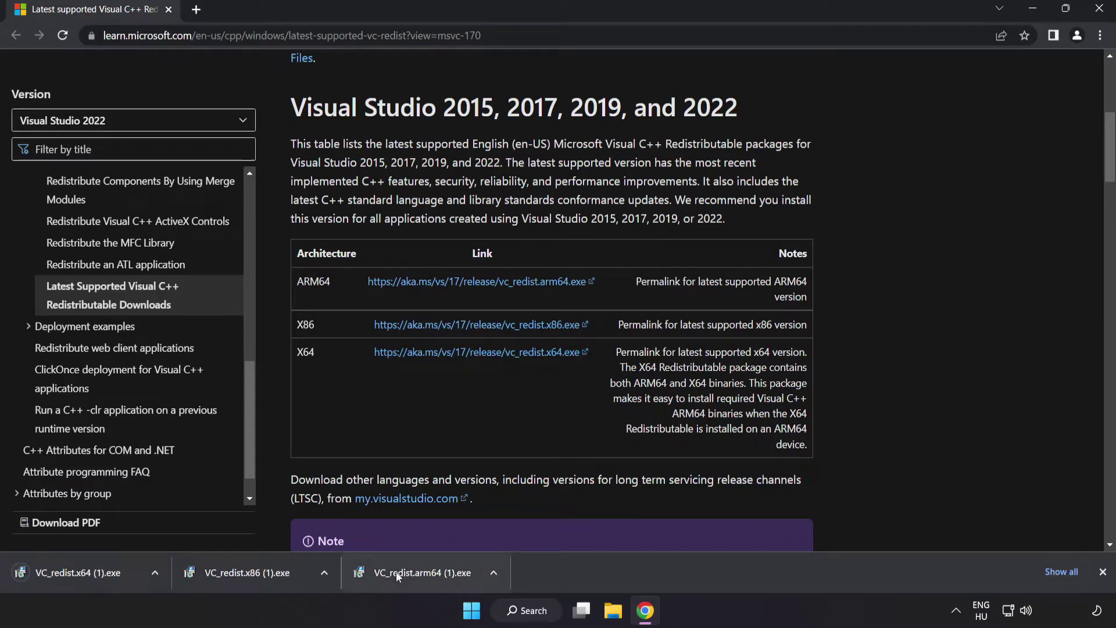
Step: Run the ARM64 VC_redist installer, accept the license, install, and dismiss its failure message
left_click(420, 573)
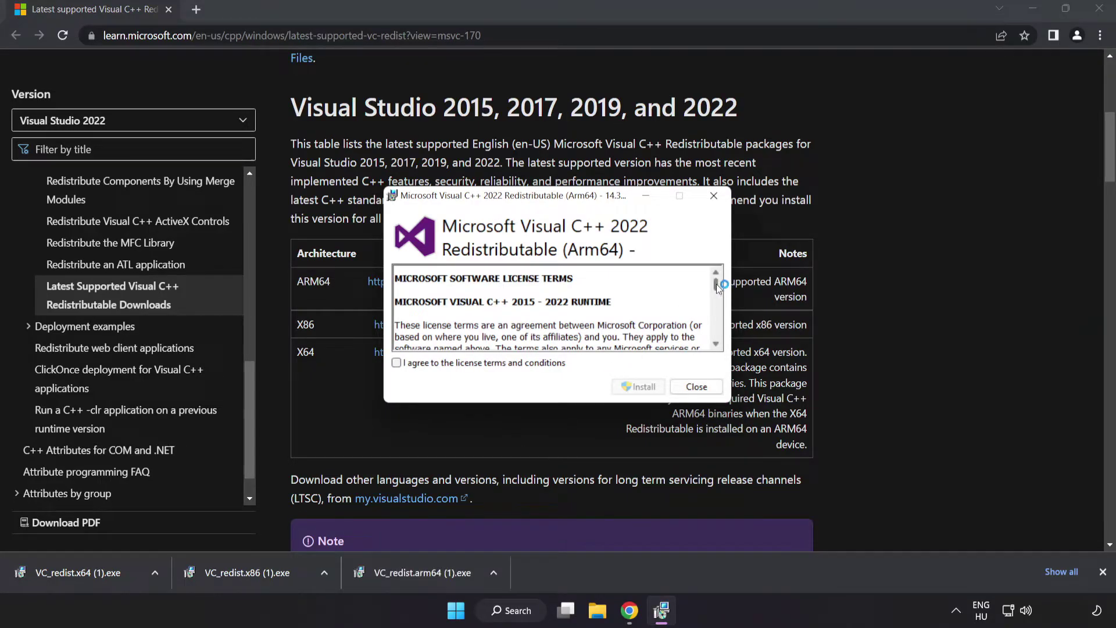
left_click_drag(716, 284, 716, 337)
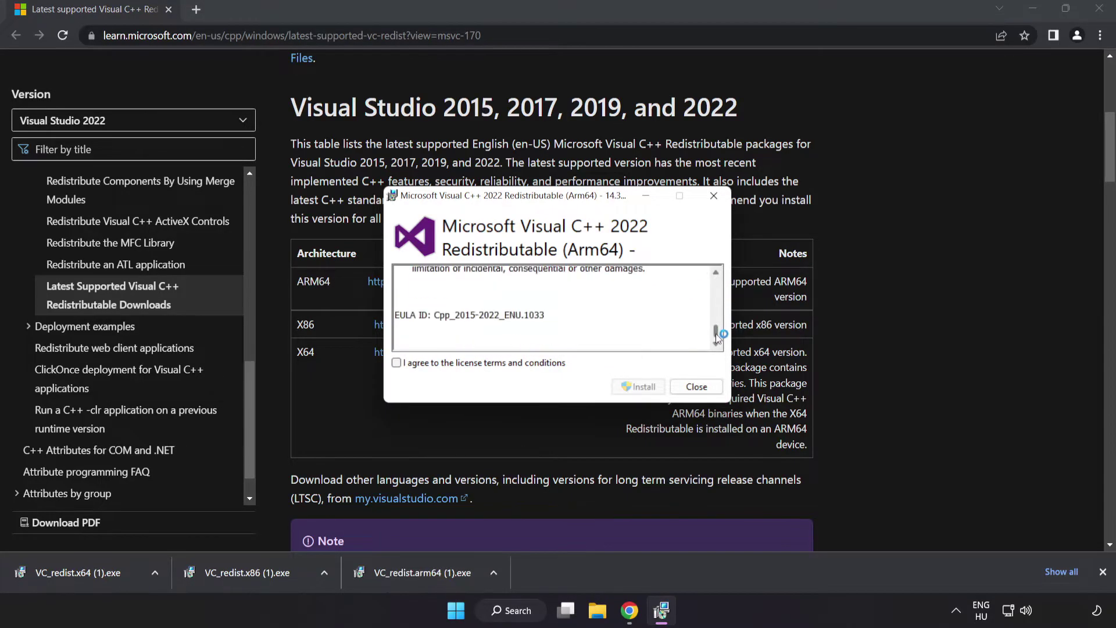
left_click(397, 363)
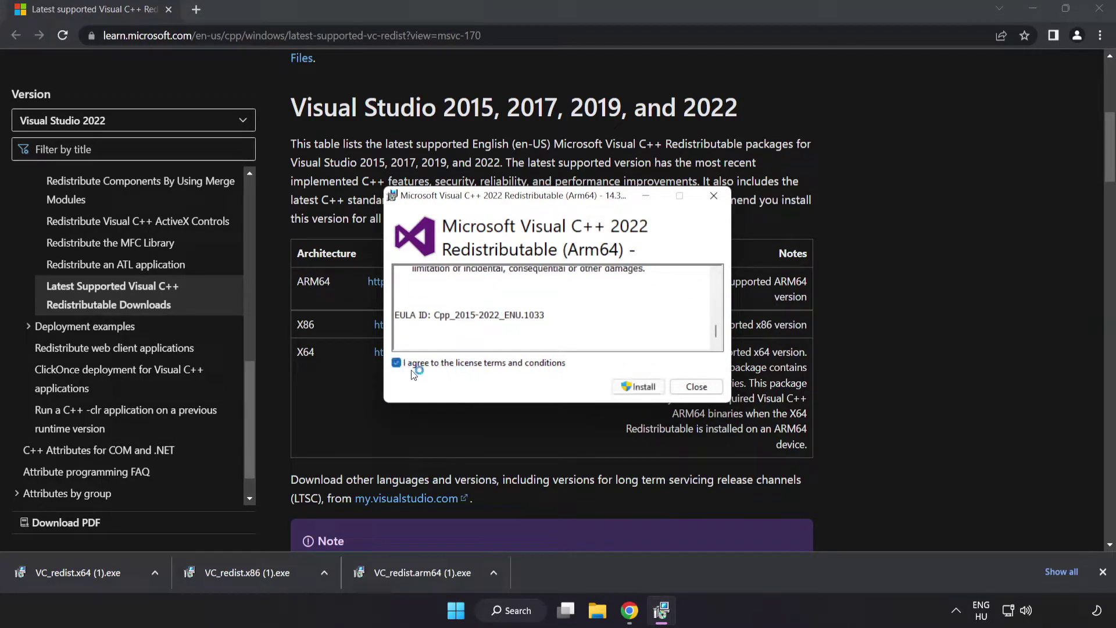
left_click(635, 387)
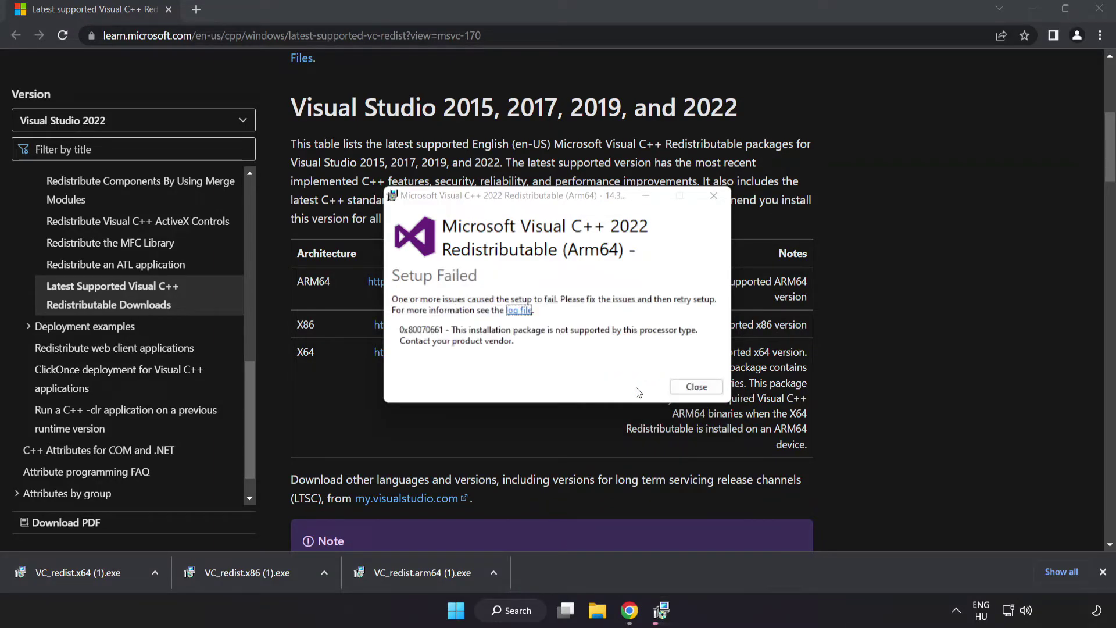
left_click(695, 384)
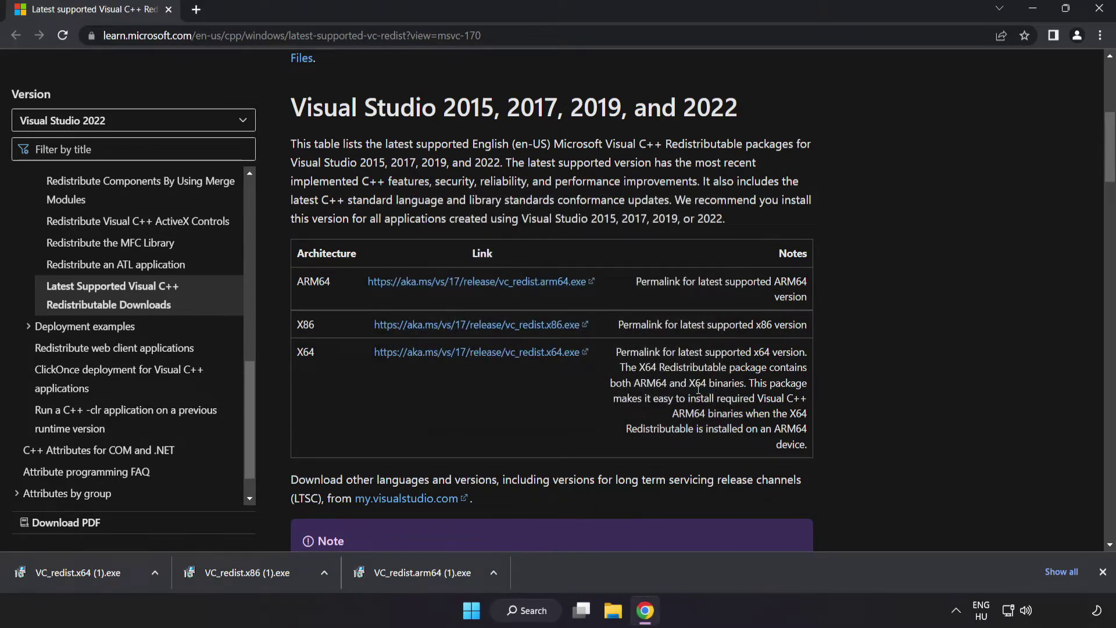
Step: Run the x86 and x64 VC_redist installers, close their result dialogs, then close Chrome
left_click(251, 573)
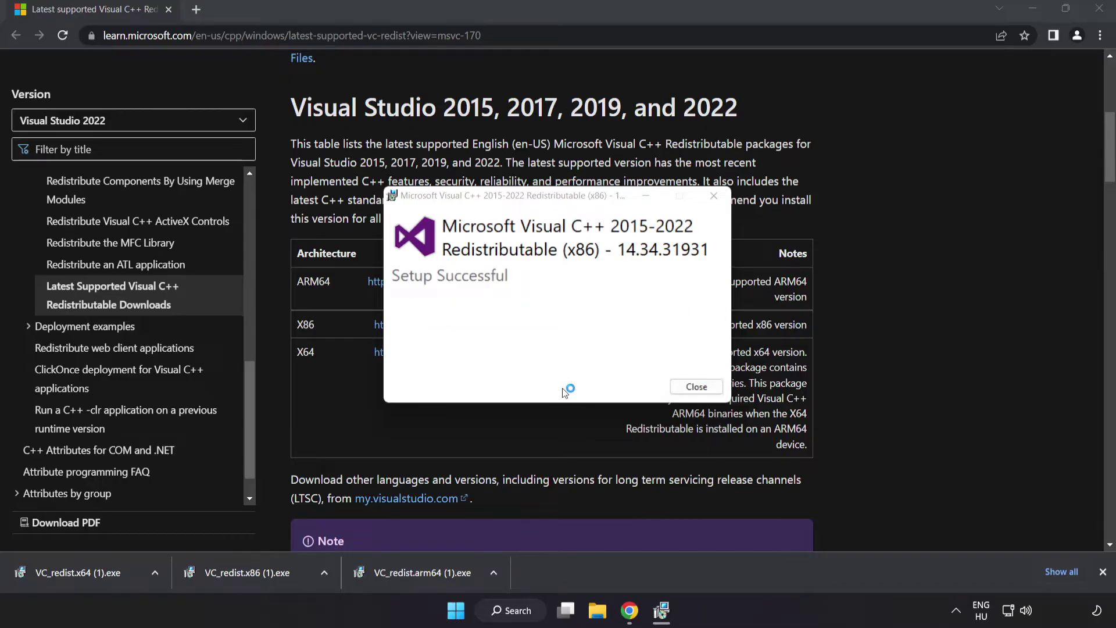
left_click(695, 386)
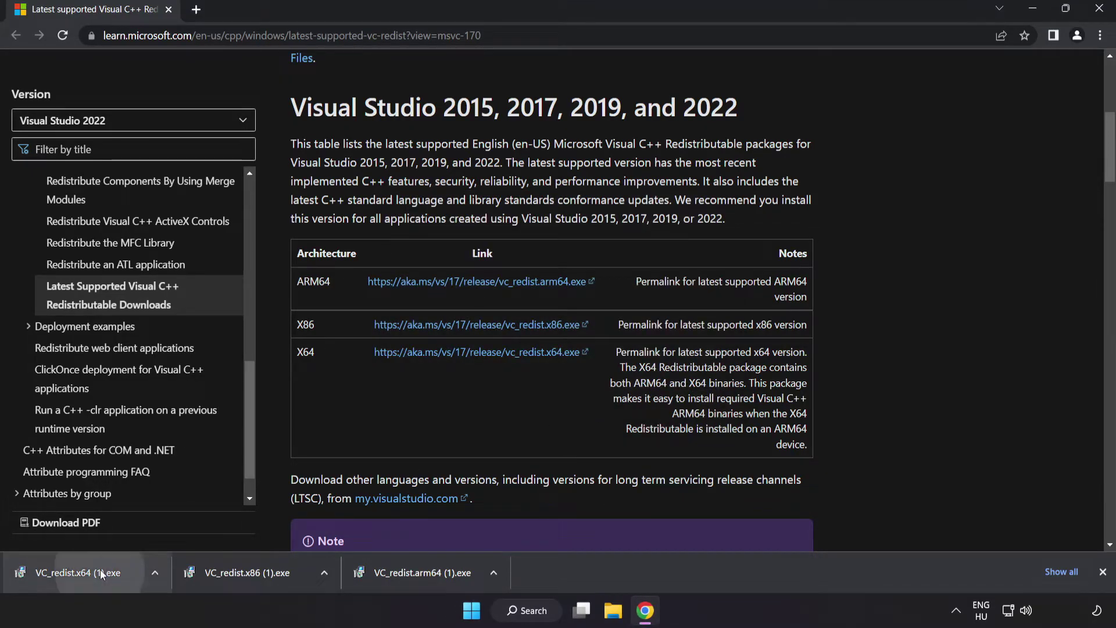
left_click(100, 570)
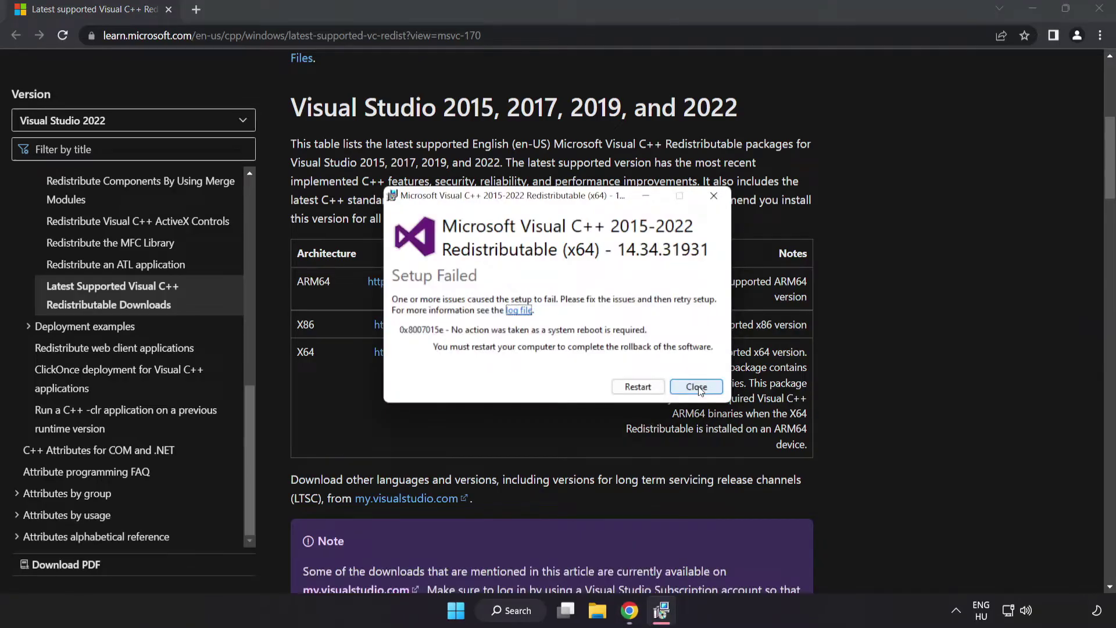
left_click(700, 387)
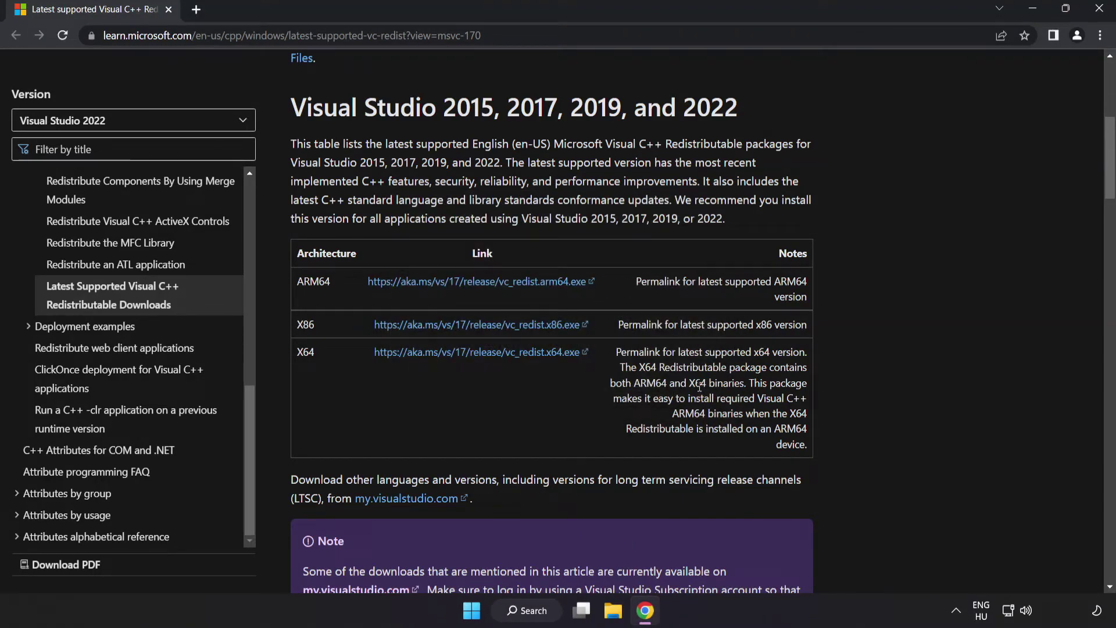
left_click(1098, 11)
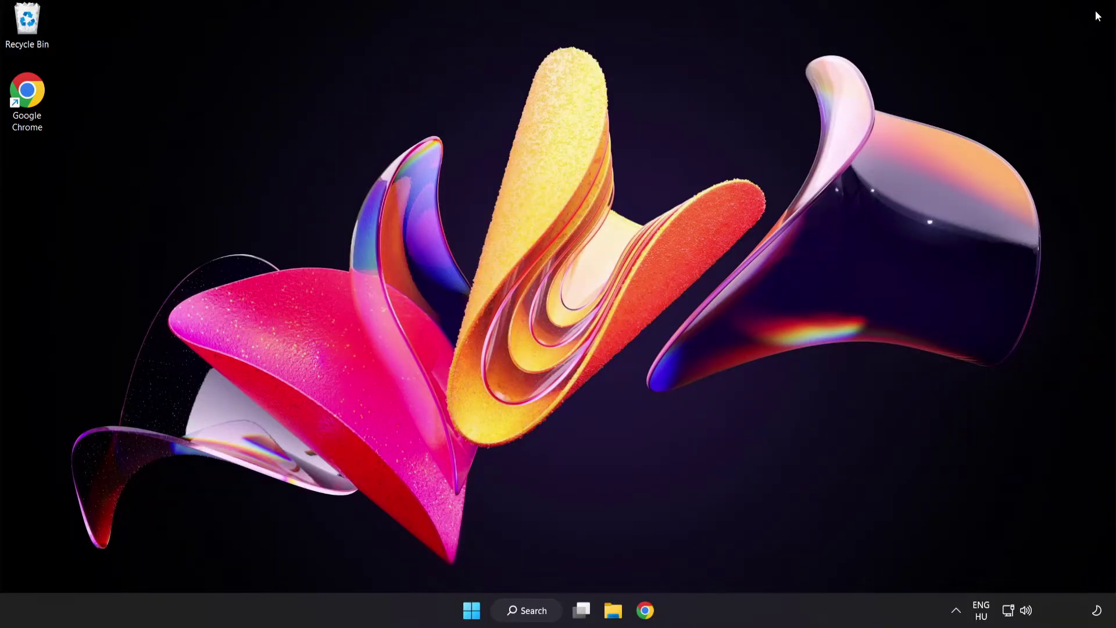
Step: Search for 'cmd' and run Command Prompt as administrator
left_click(525, 610)
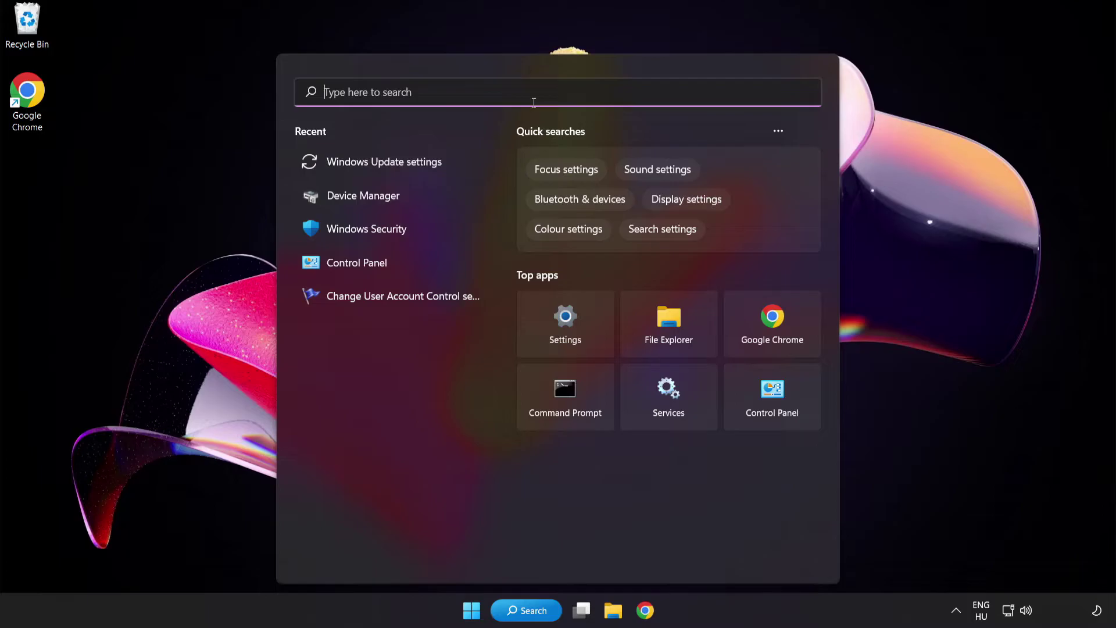
type("cmd")
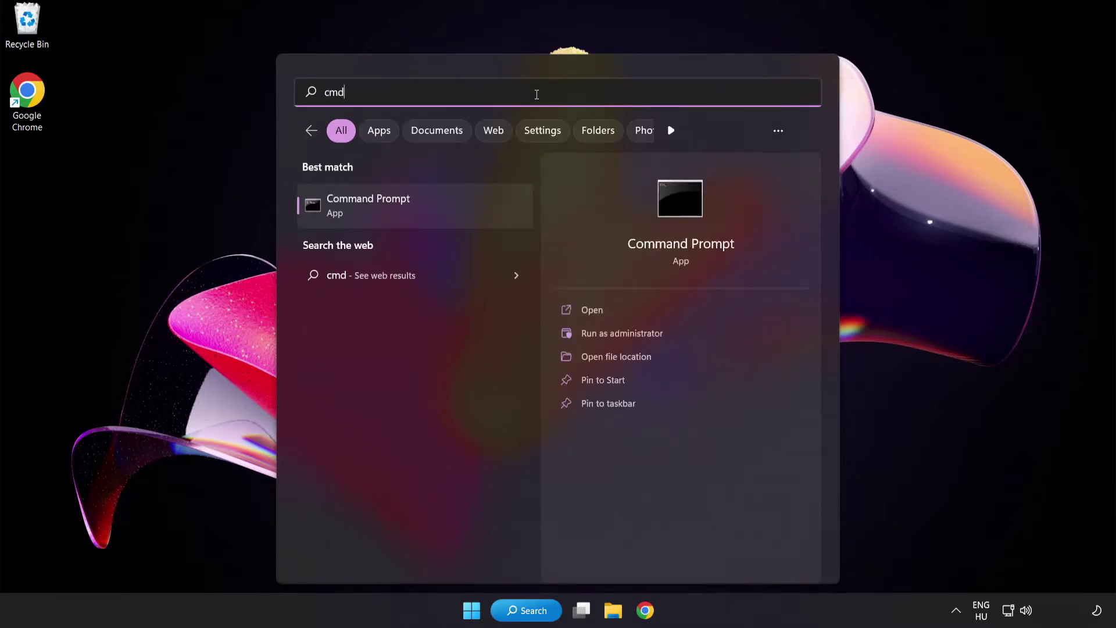
right_click(418, 215)
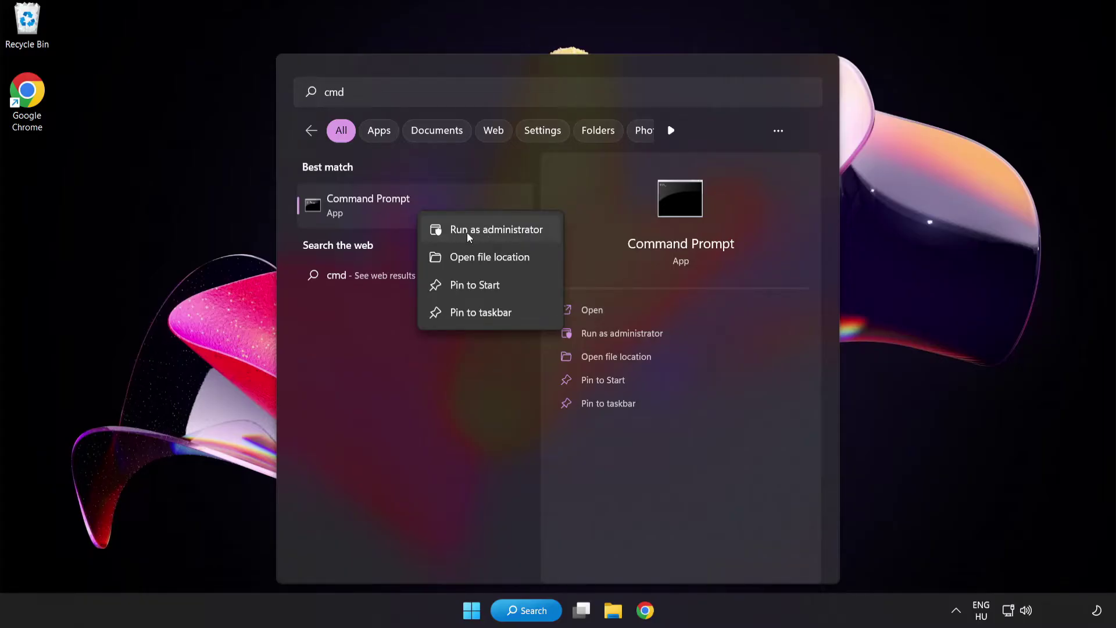
left_click(471, 231)
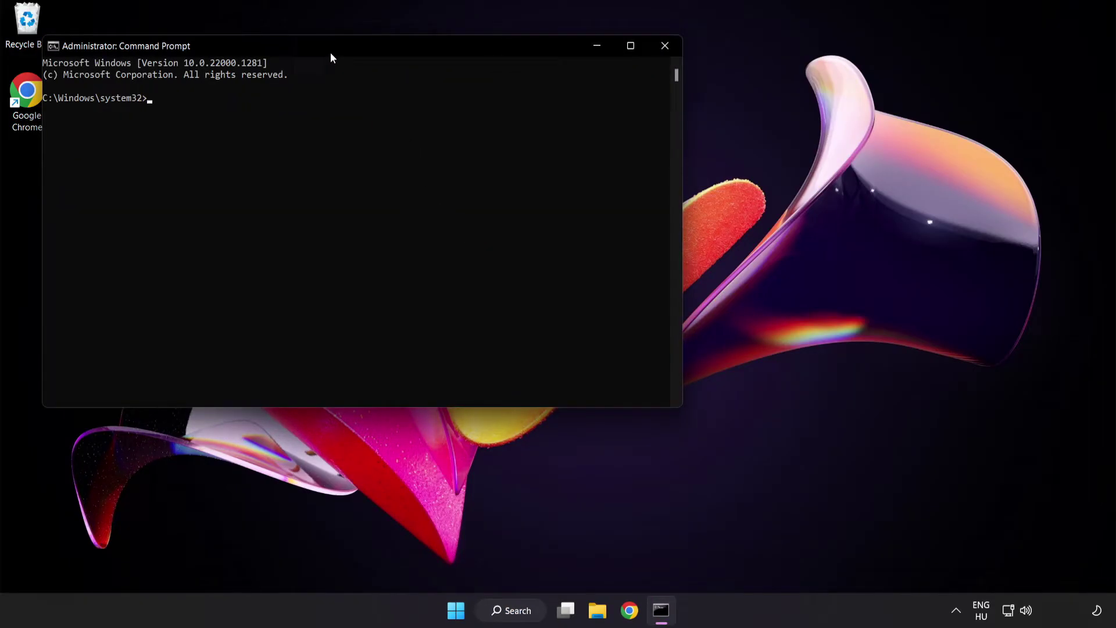
Step: Run sfc /scannow in the elevated Command Prompt
left_click_drag(319, 46, 486, 111)
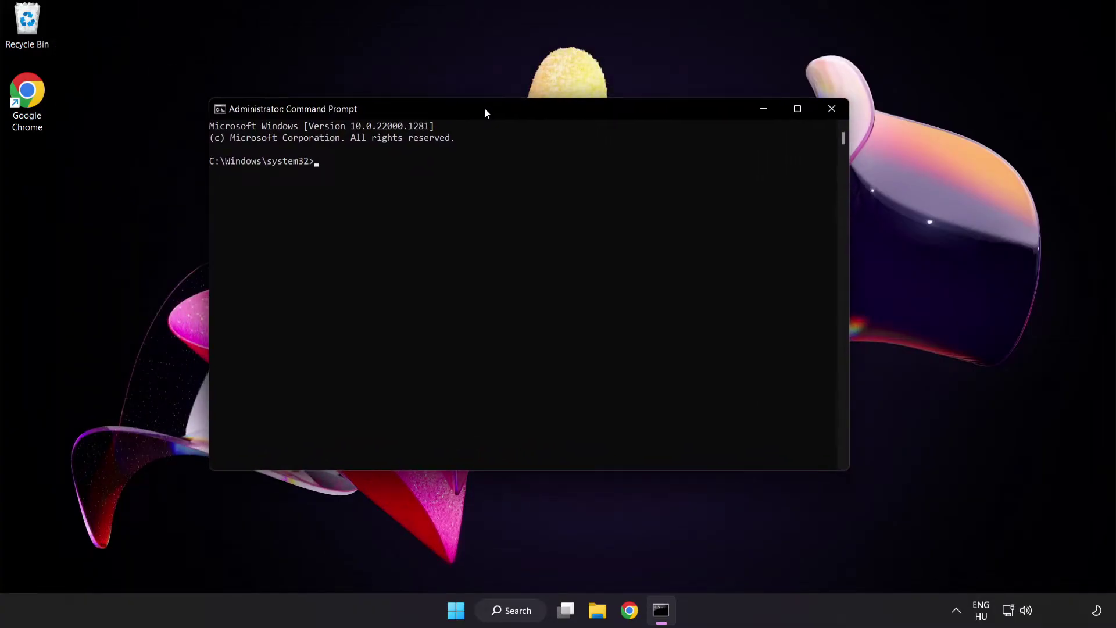
type("sfc")
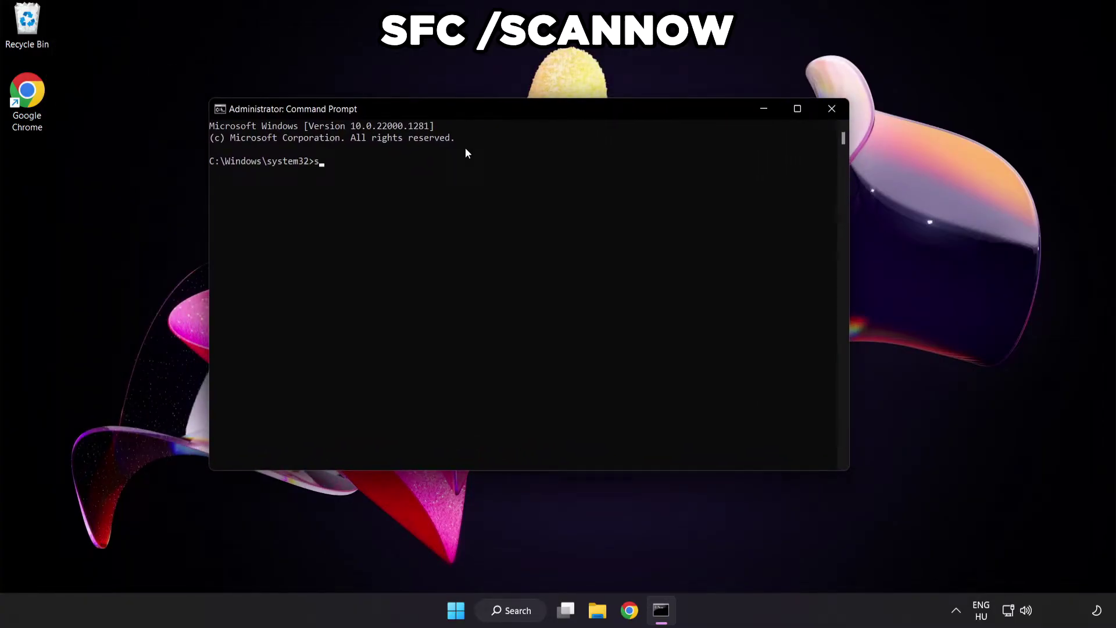
type(" /scannow")
key("Return")
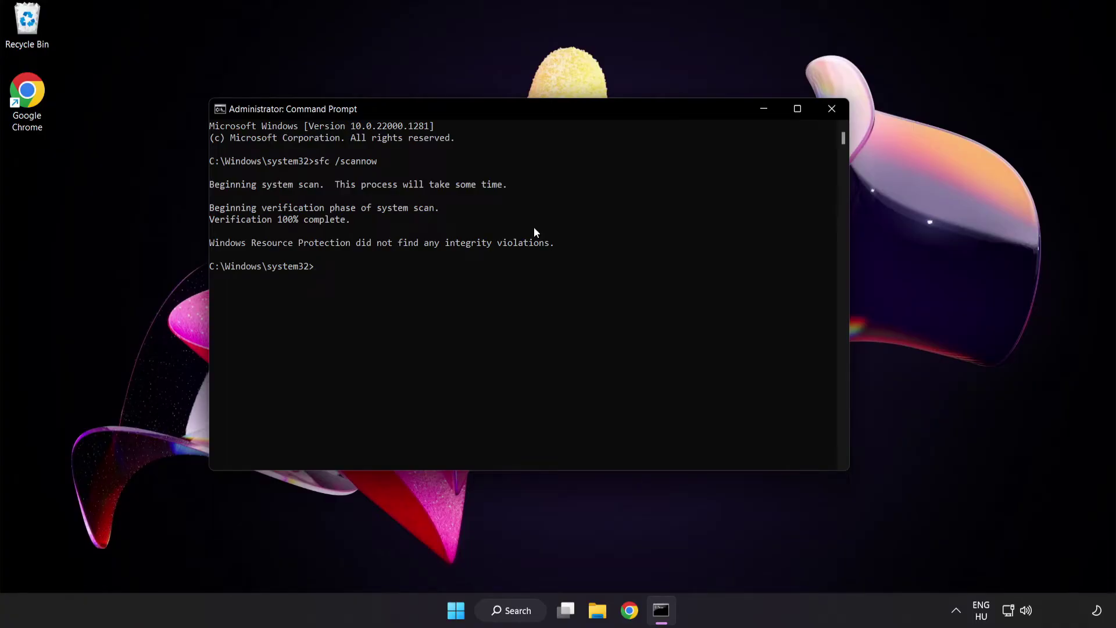
Step: Close Command Prompt and bring up the Start menu's power options
left_click(830, 110)
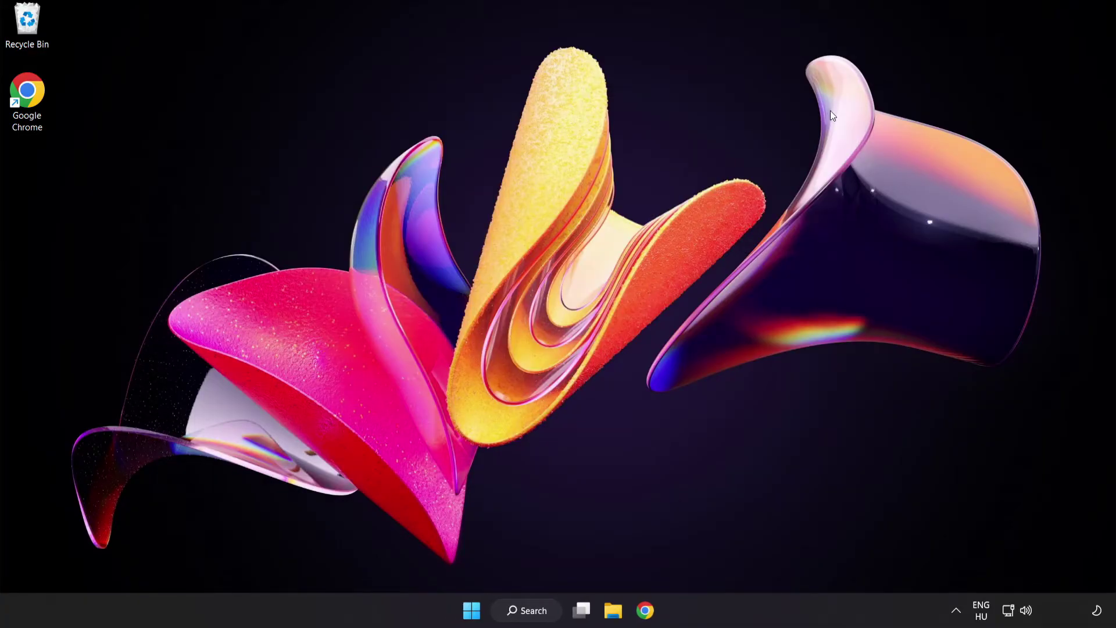
left_click(471, 610)
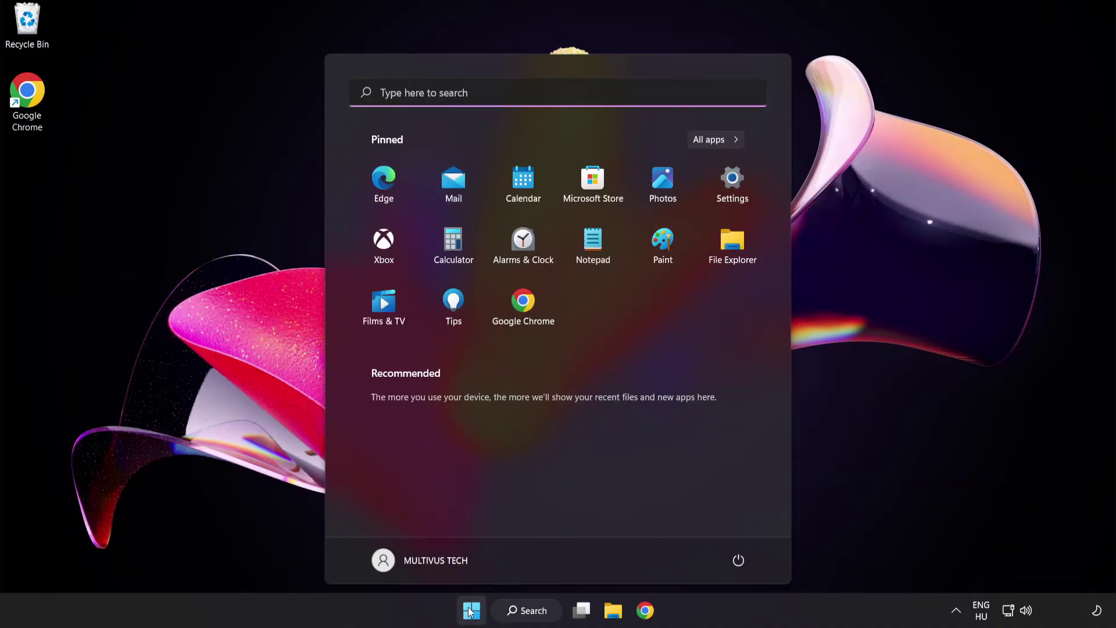
left_click(739, 560)
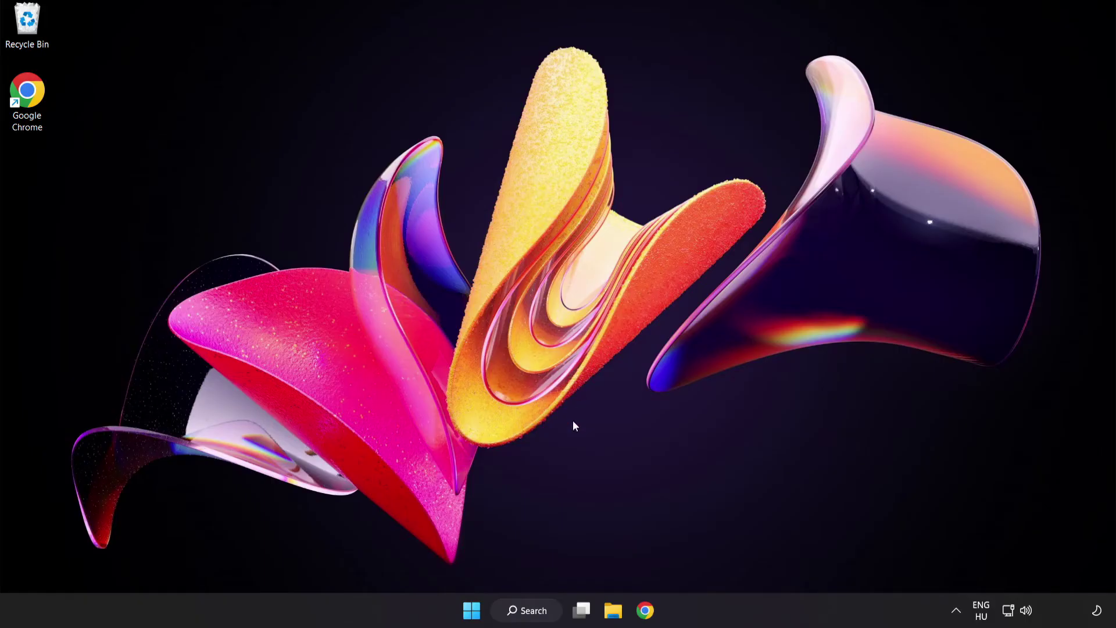
Step: Launch Windows Security via a 'security' search and open Virus & threat protection settings down to Exclusions
left_click(537, 613)
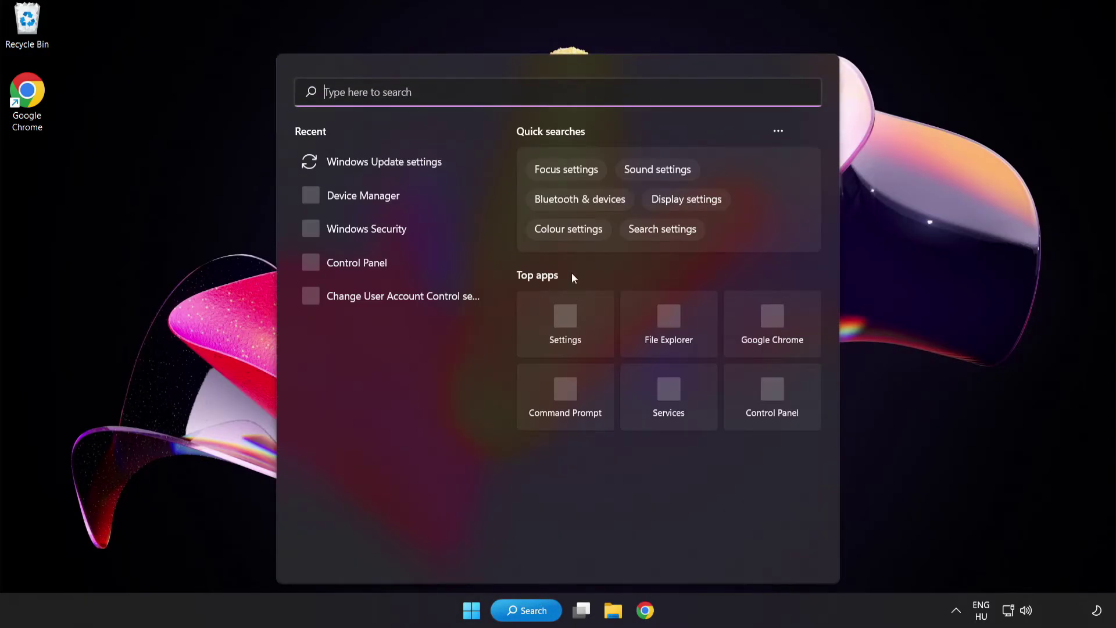
type("secu")
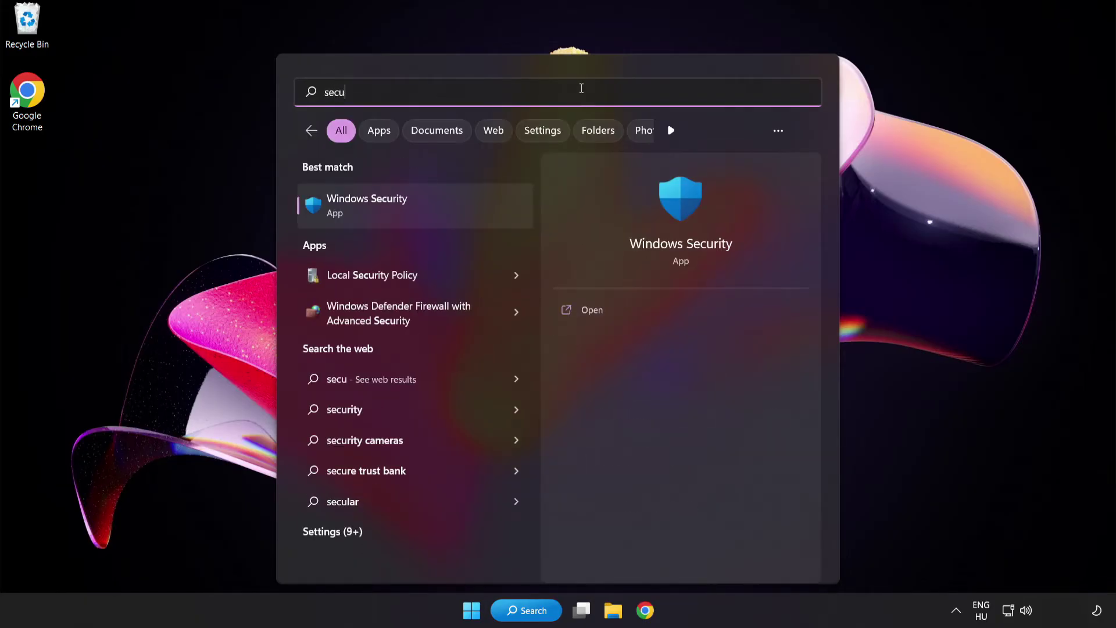
type("rity")
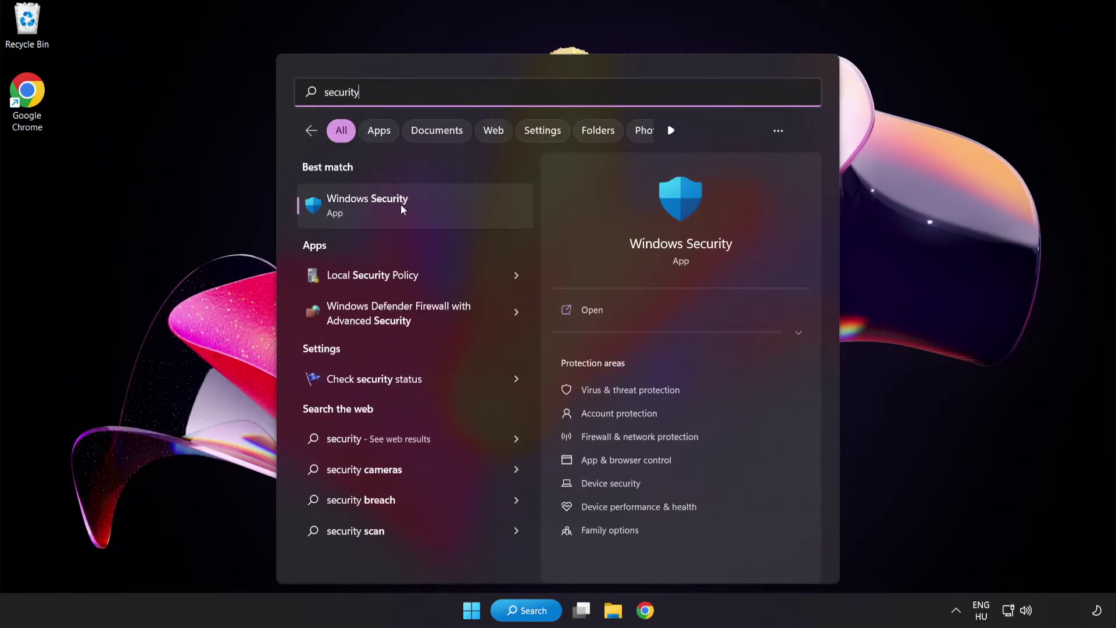
left_click(420, 204)
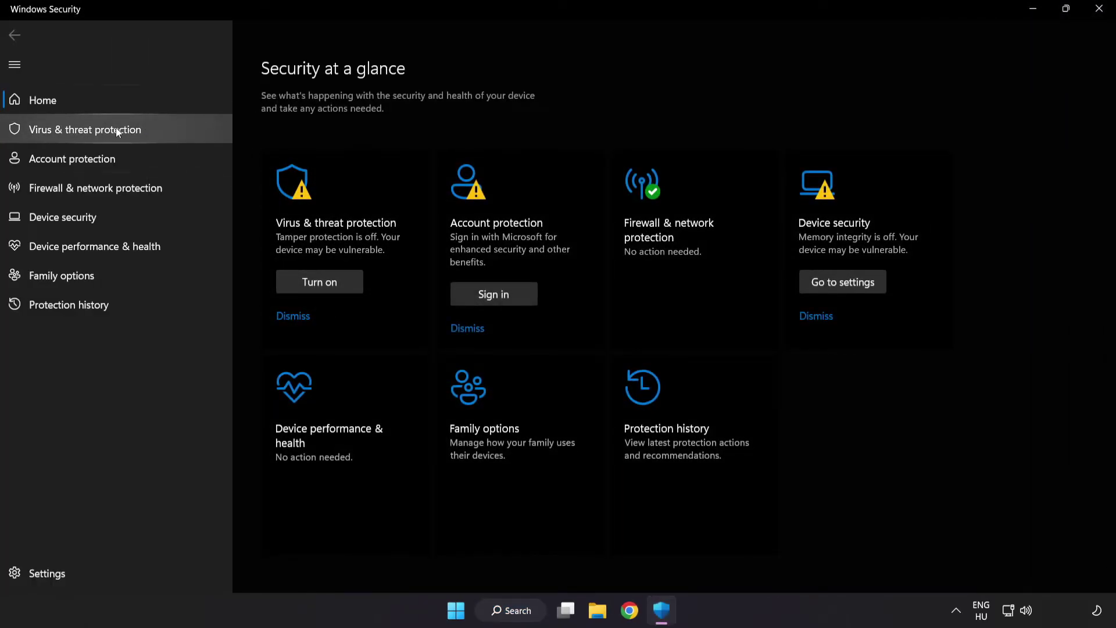
left_click(169, 133)
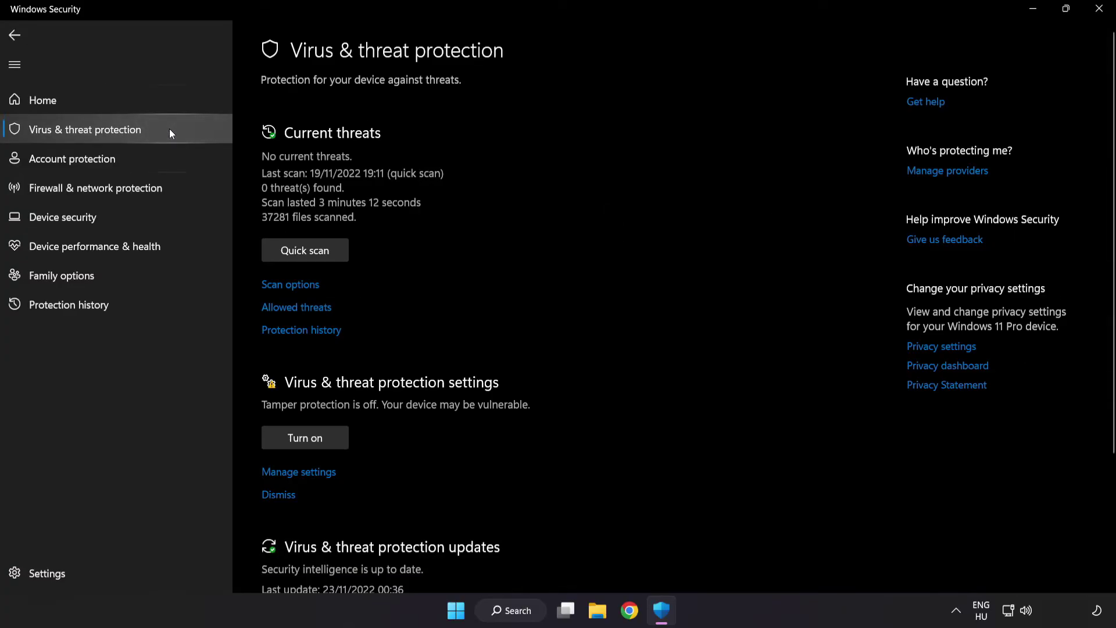
scroll(704, 167, "down", 3)
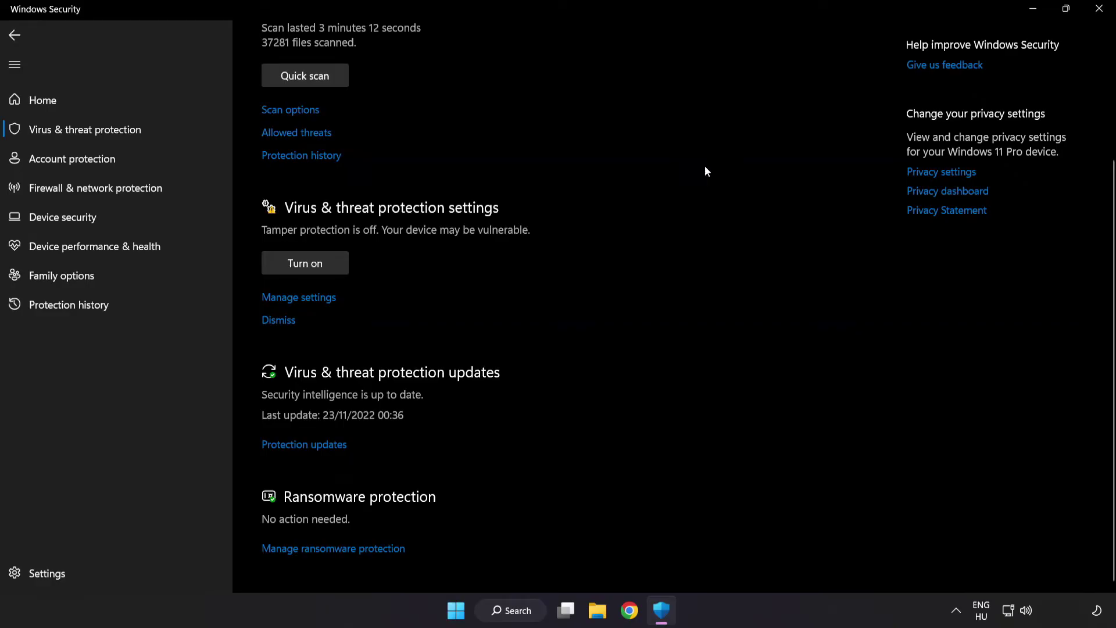
left_click(306, 298)
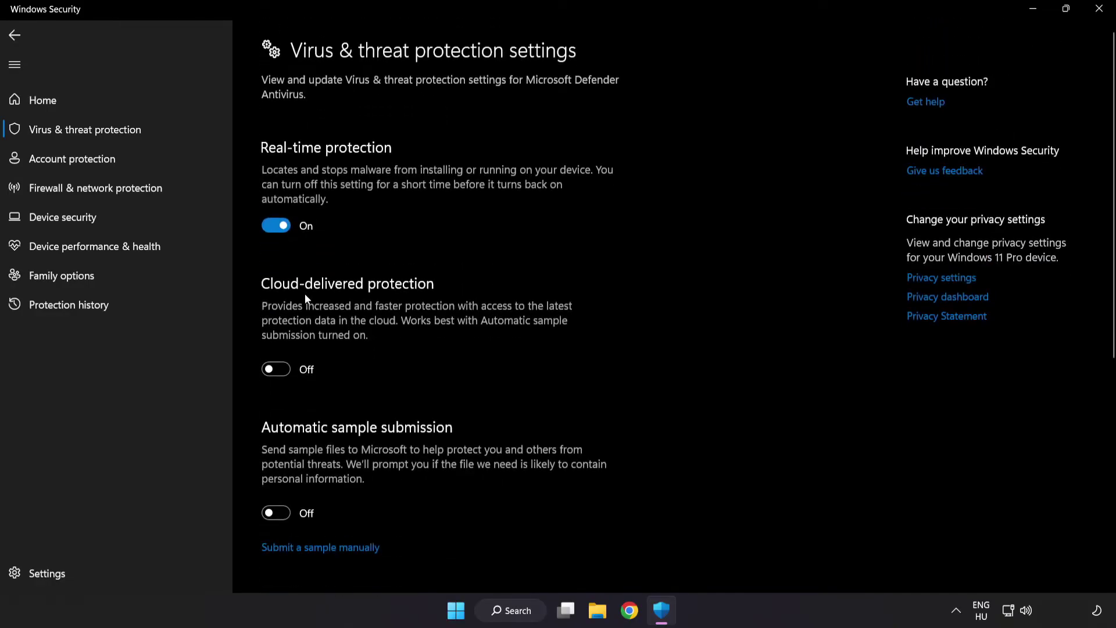
scroll(650, 307, "down", 6)
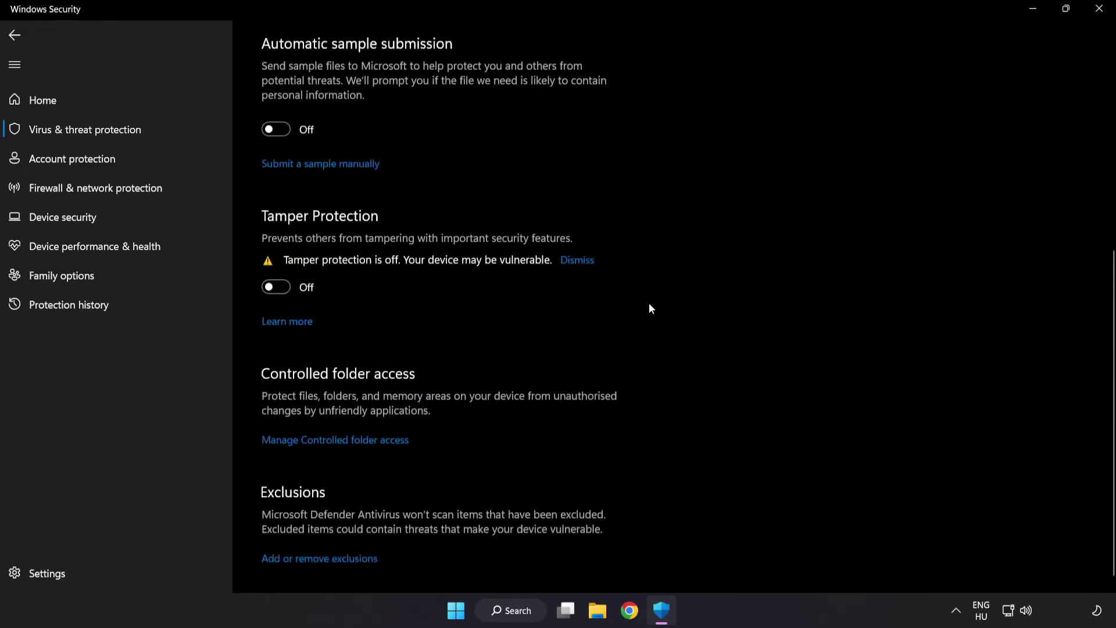
scroll(649, 302, "down", 1)
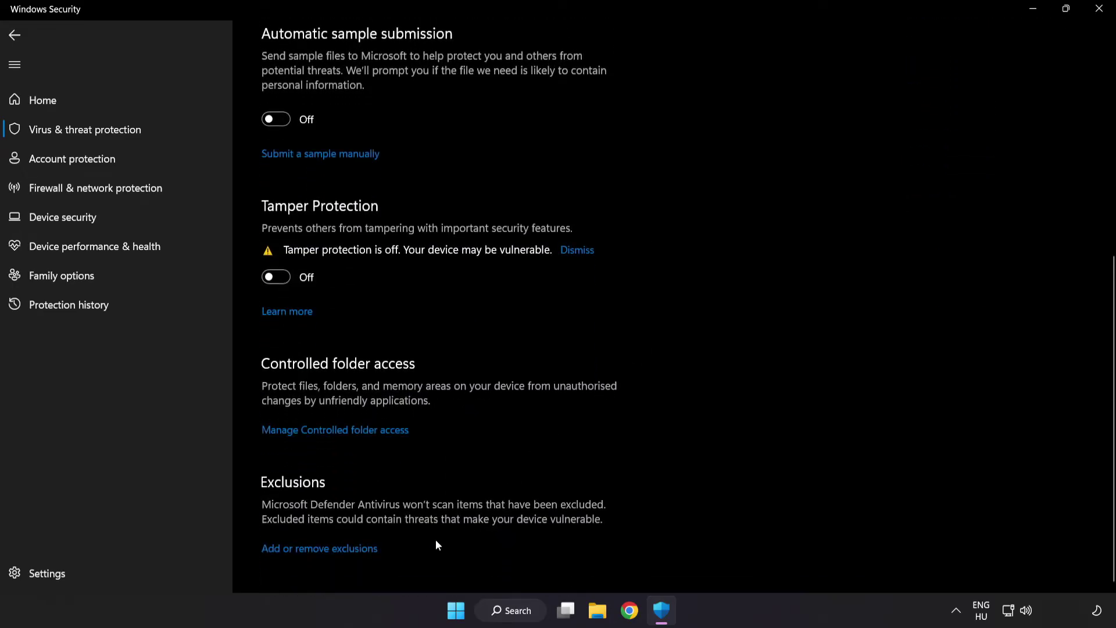
Step: Start adding a File exclusion under Add or remove exclusions
left_click(325, 549)
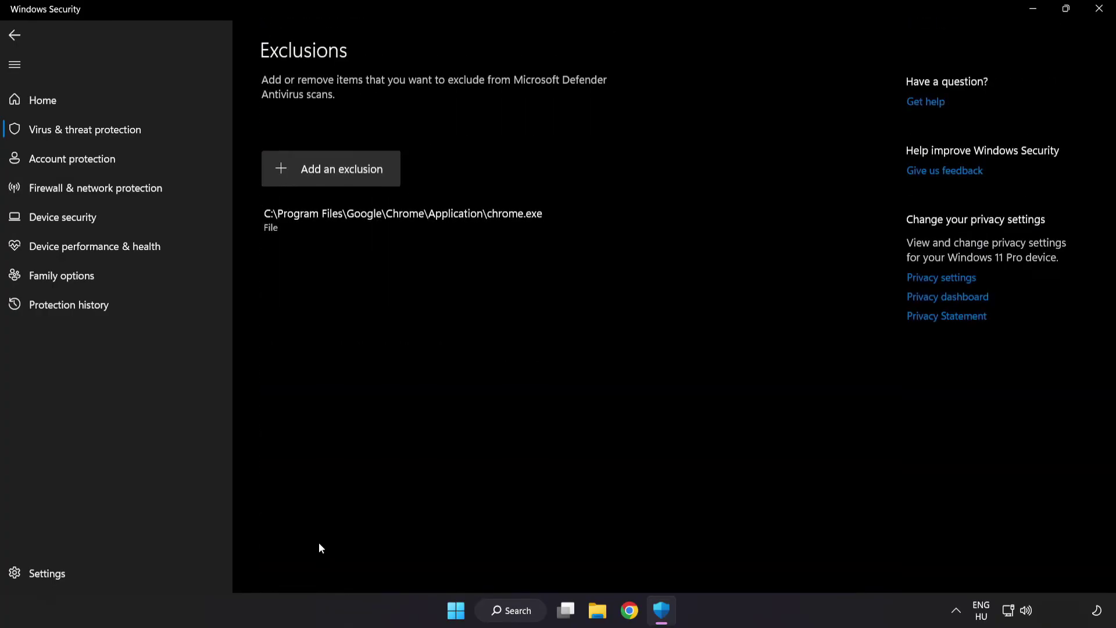
left_click(334, 180)
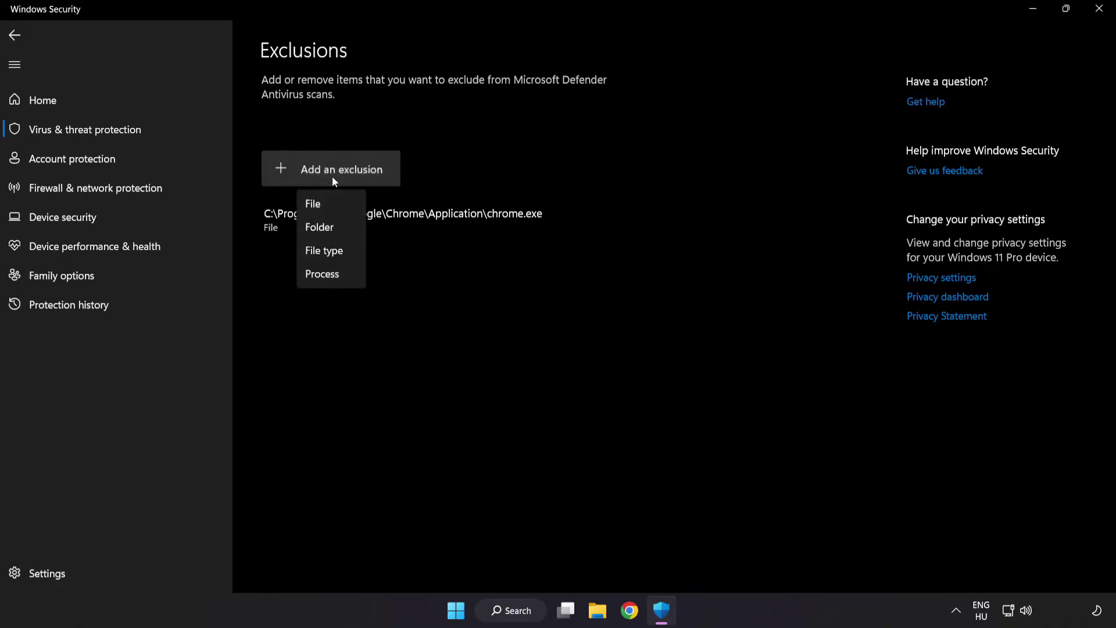
left_click(325, 207)
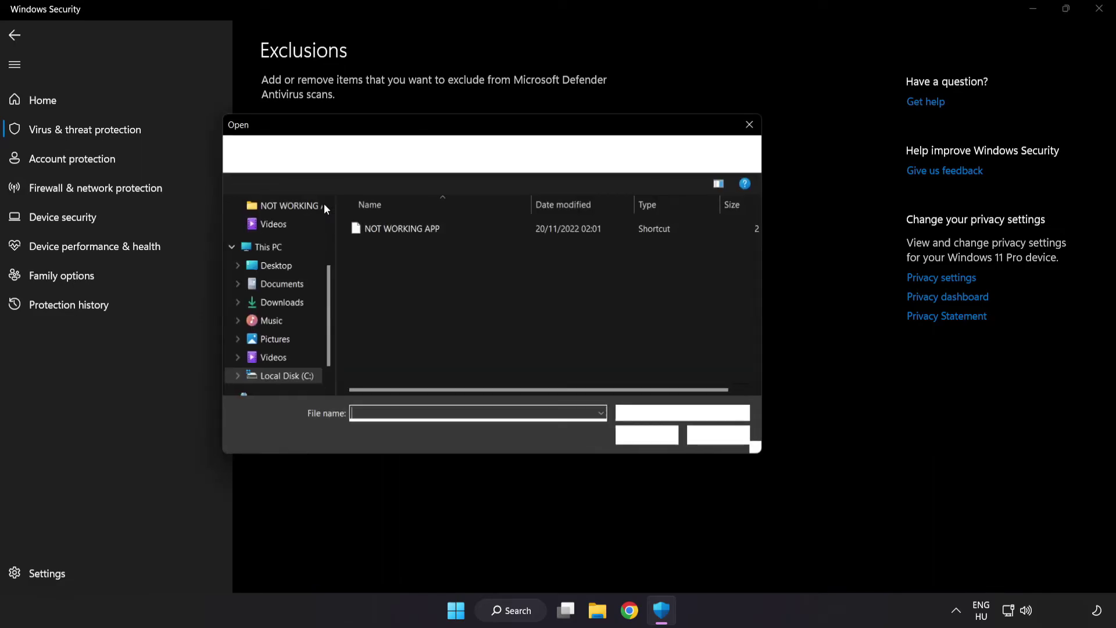
Step: Select the shortcut in C:\Program Files (x86)\NOT WORKING APP as the exclusion, then close Windows Security
left_click(357, 155)
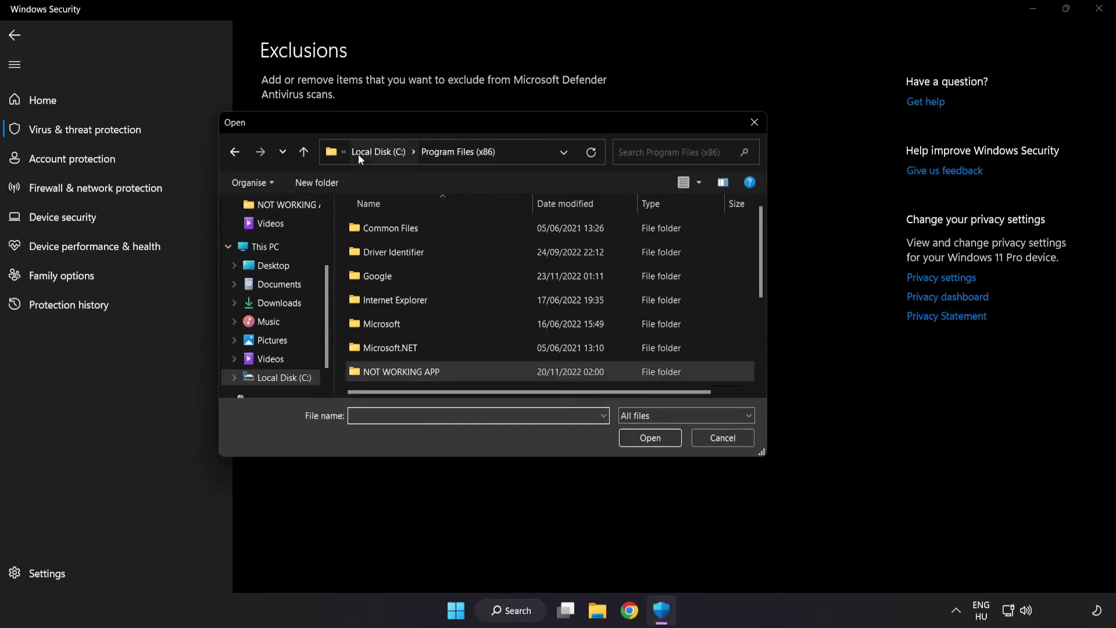
left_click(365, 151)
left_click(368, 151)
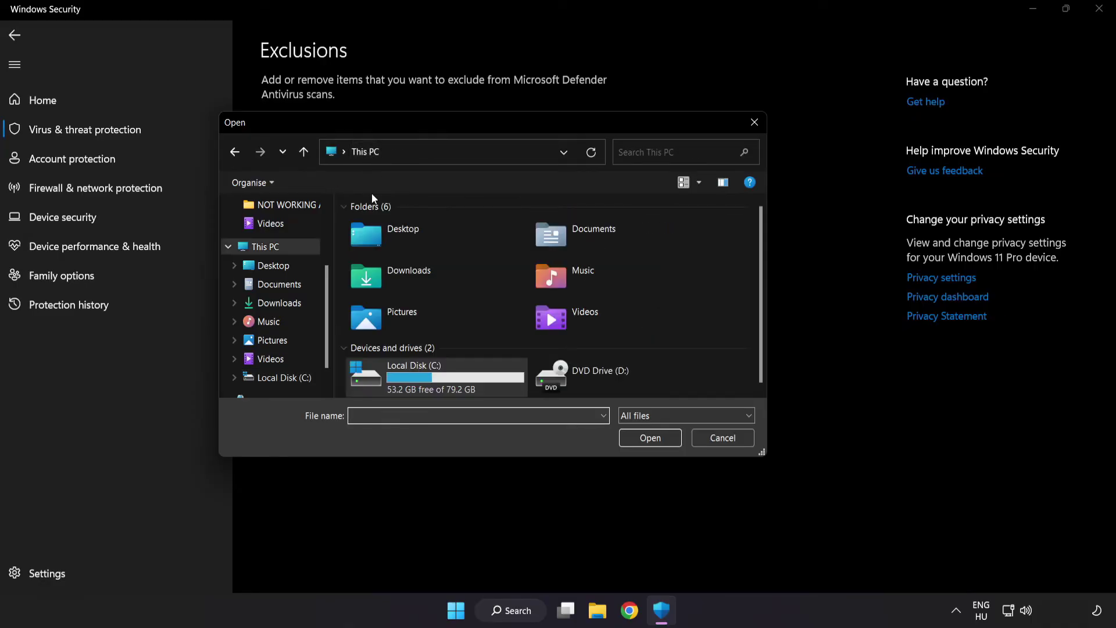
double_click(415, 377)
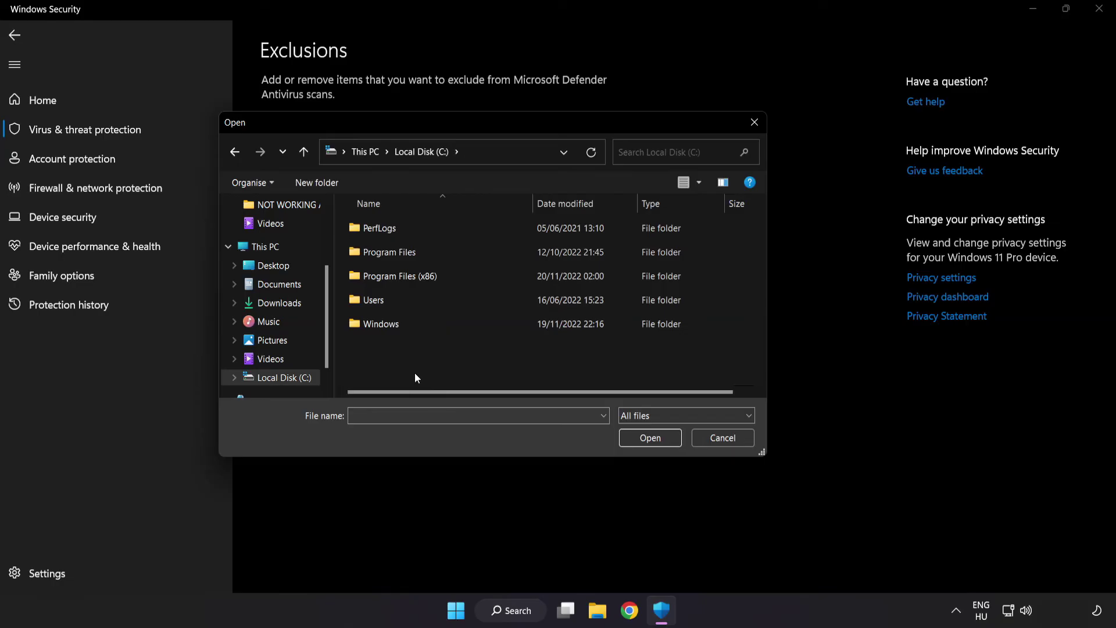
double_click(427, 269)
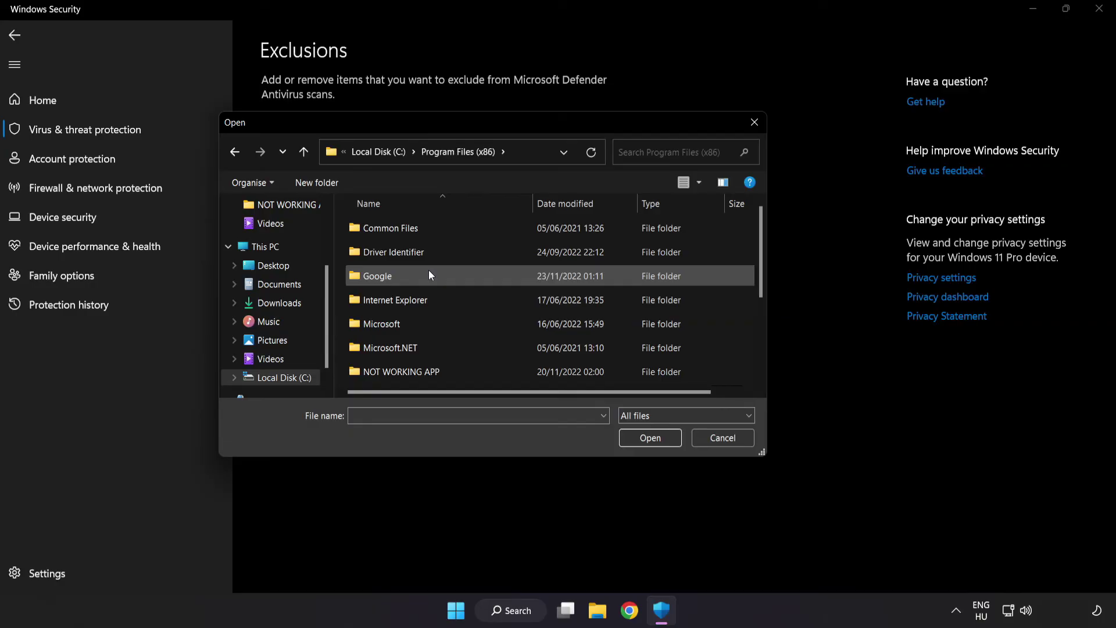
scroll(412, 366, "down", 1)
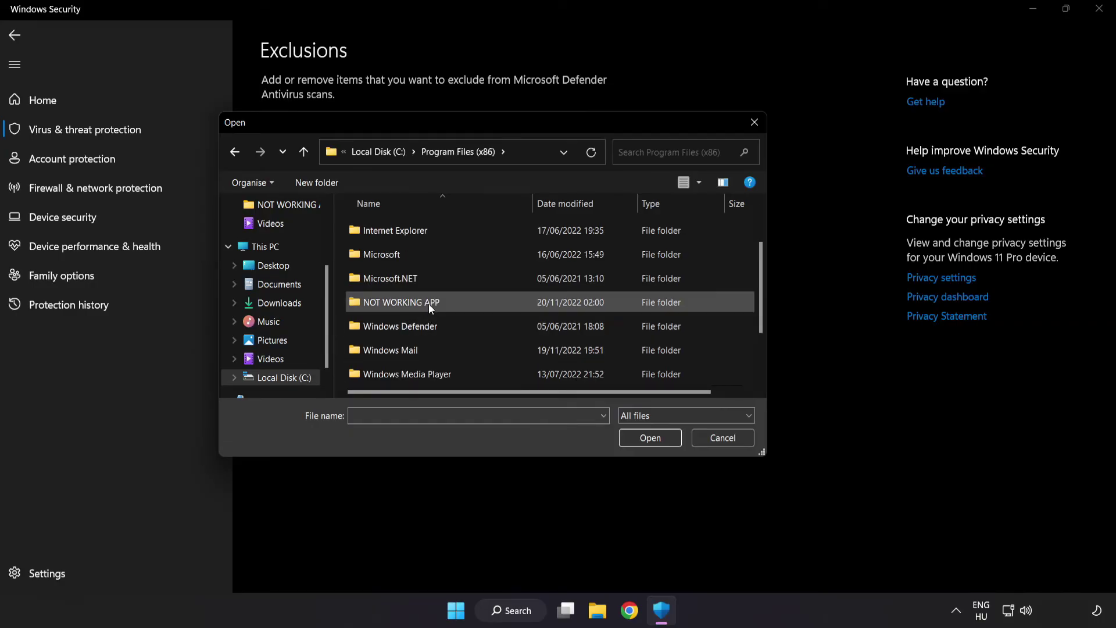
double_click(443, 303)
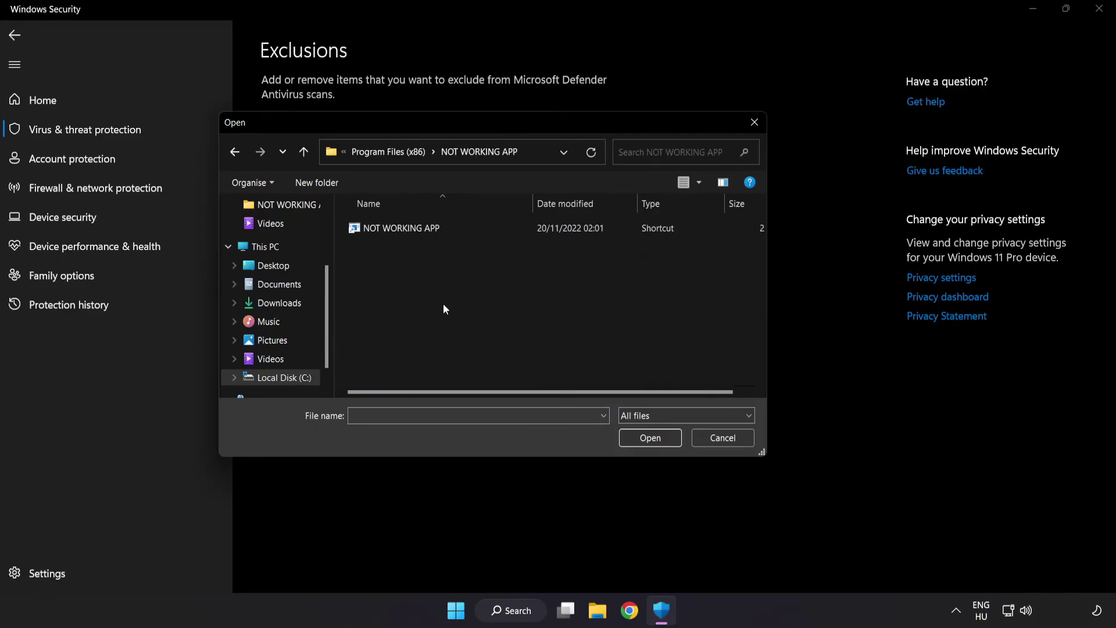
left_click(407, 229)
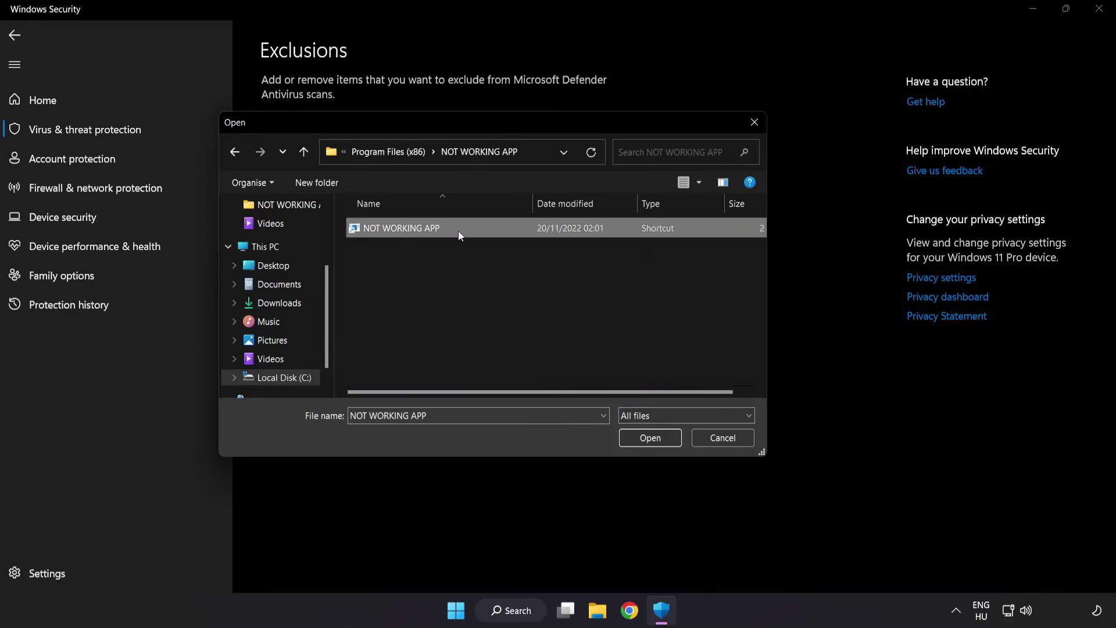
left_click(652, 442)
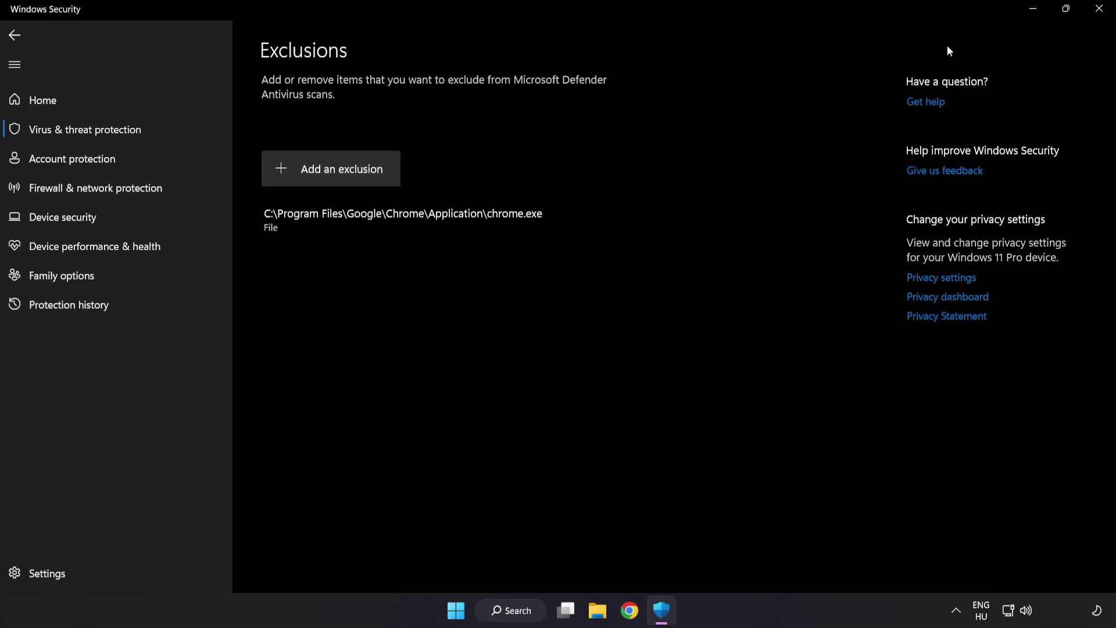
left_click(1096, 18)
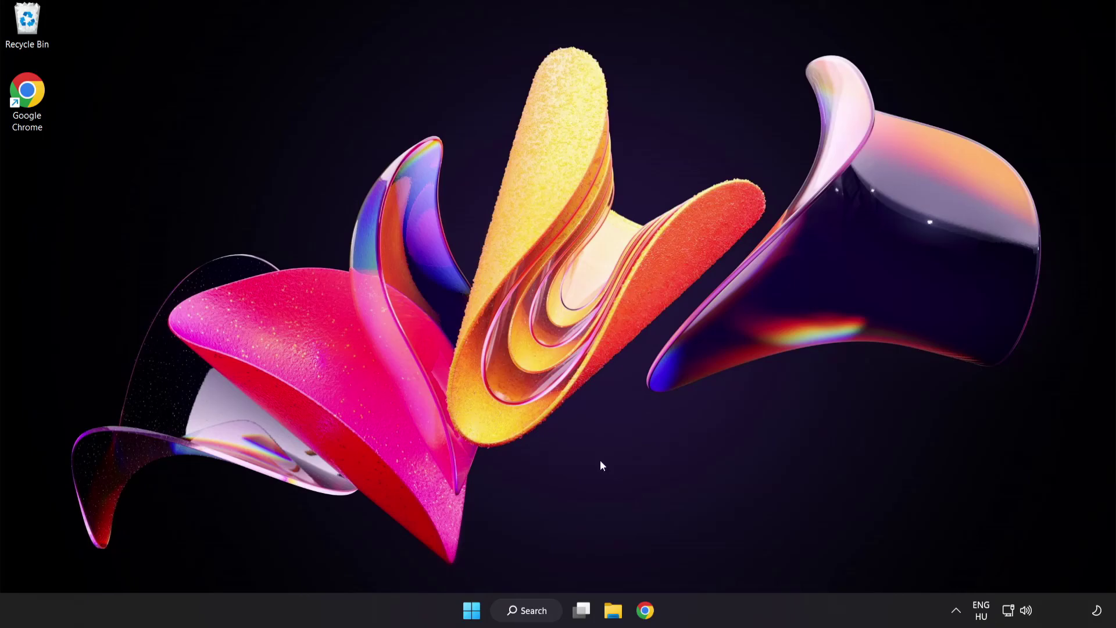
Step: Show the Start menu's power choices so Restart is available
key("super")
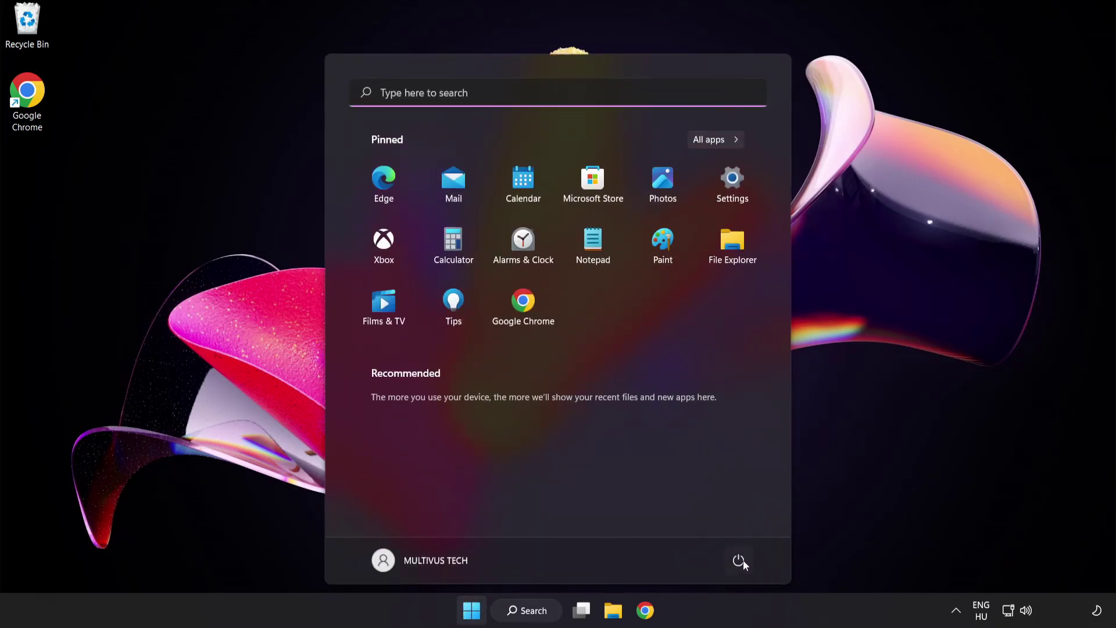
left_click(738, 560)
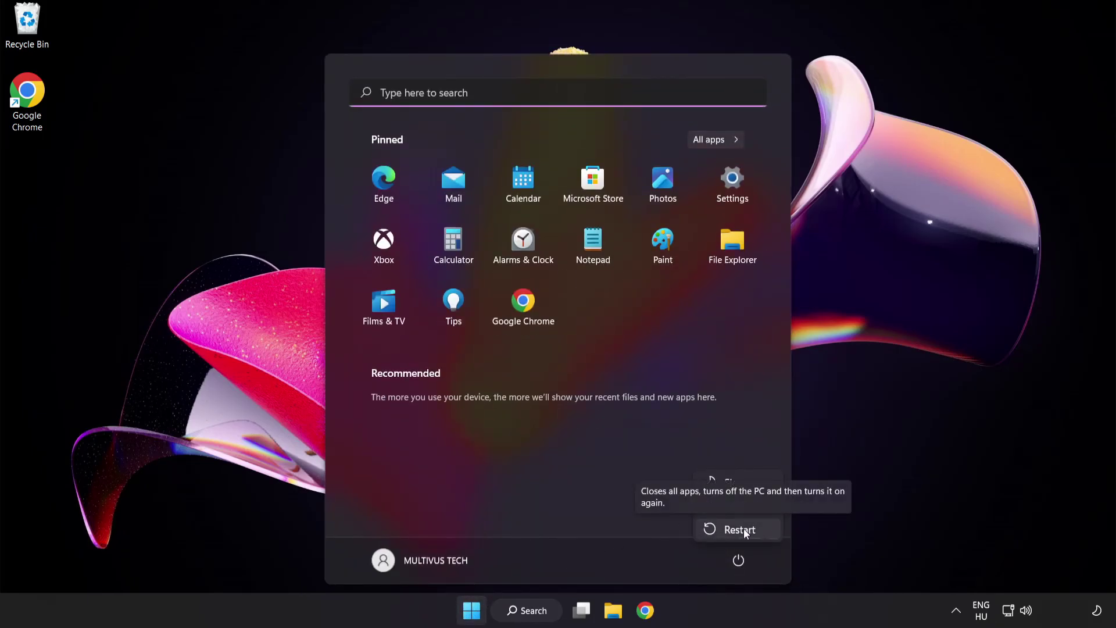